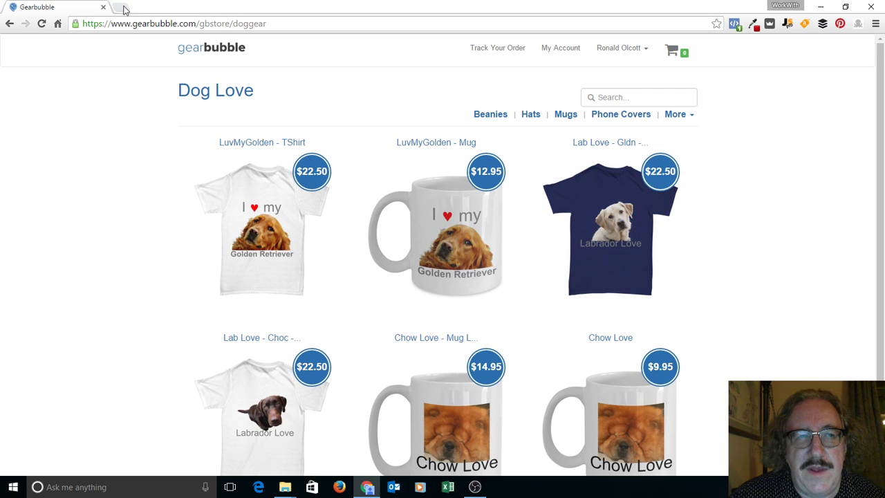
# Step: Open godaddy.com in a new Chrome tab beside the Gearbubble store
pyautogui.click(122, 7)
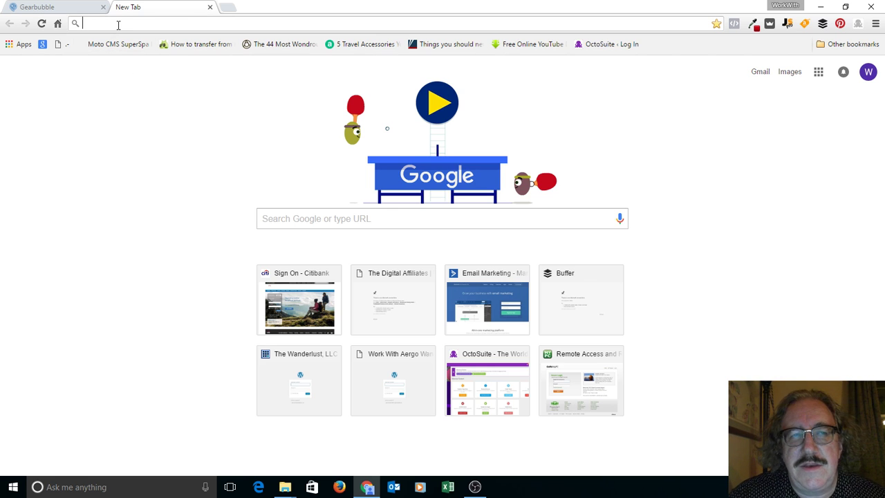
pyautogui.write('goda')
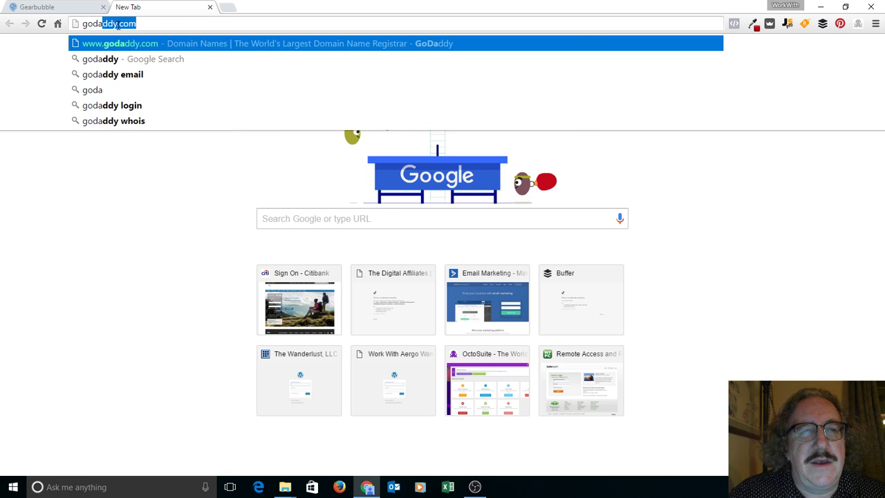
pyautogui.press('Return')
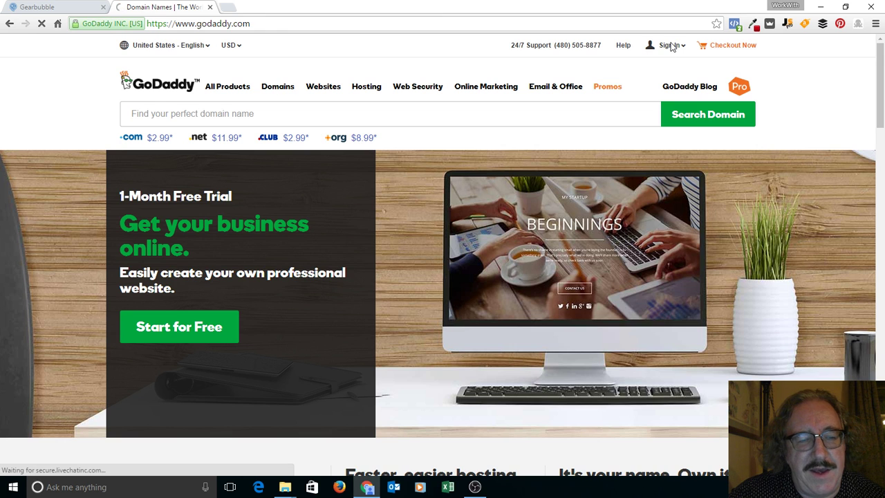
pyautogui.click(671, 45)
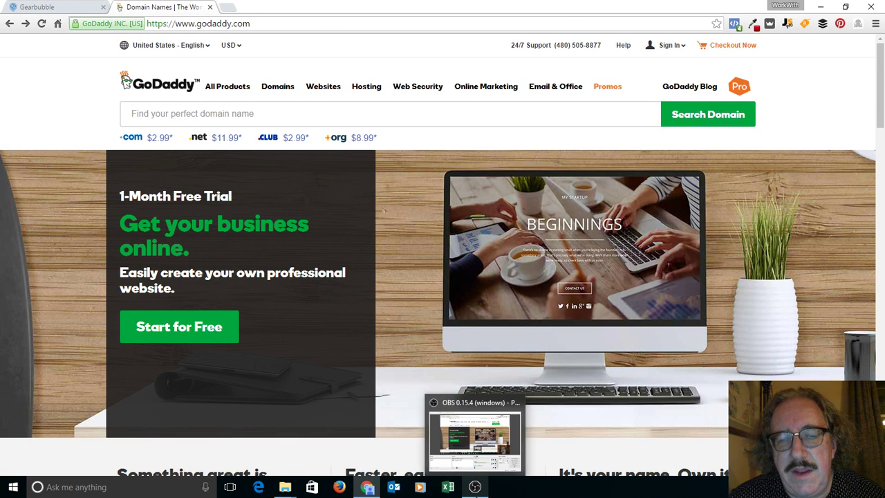
pyautogui.click(476, 488)
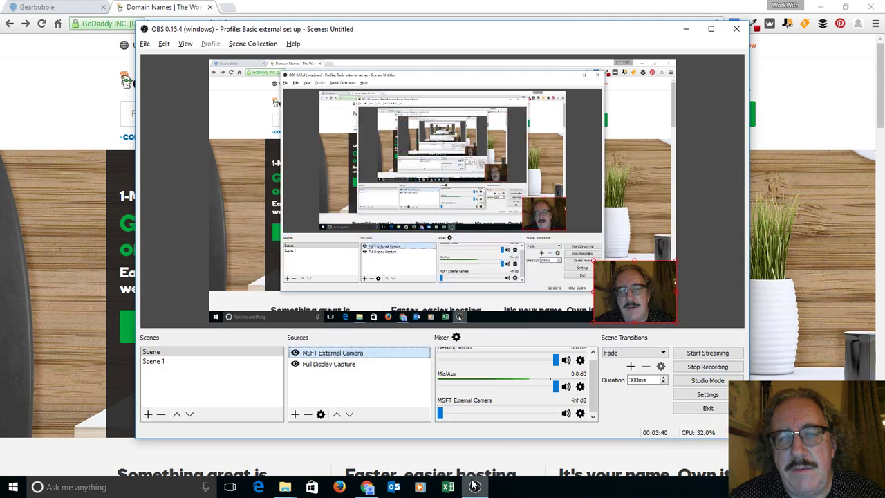
pyautogui.click(686, 29)
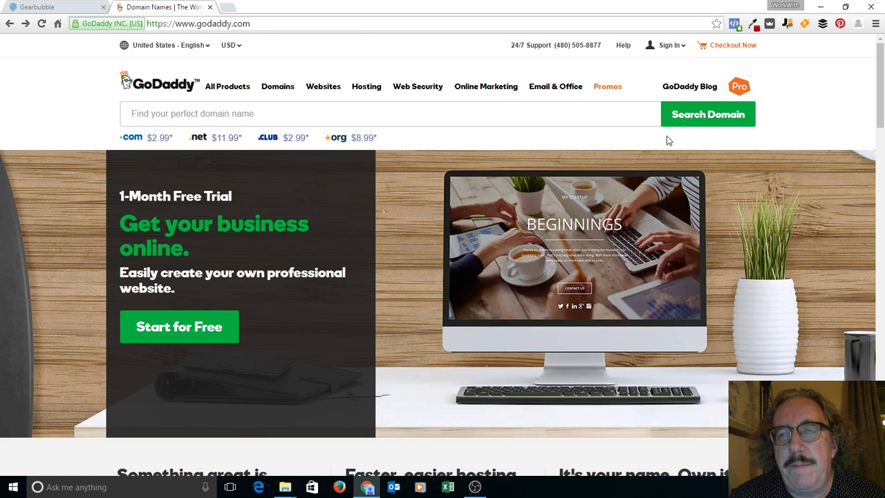
pyautogui.click(505, 107)
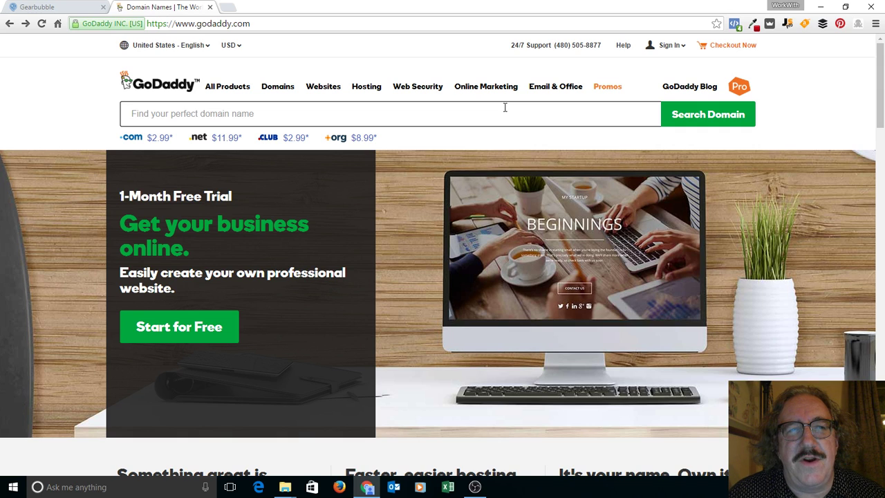
pyautogui.click(505, 107)
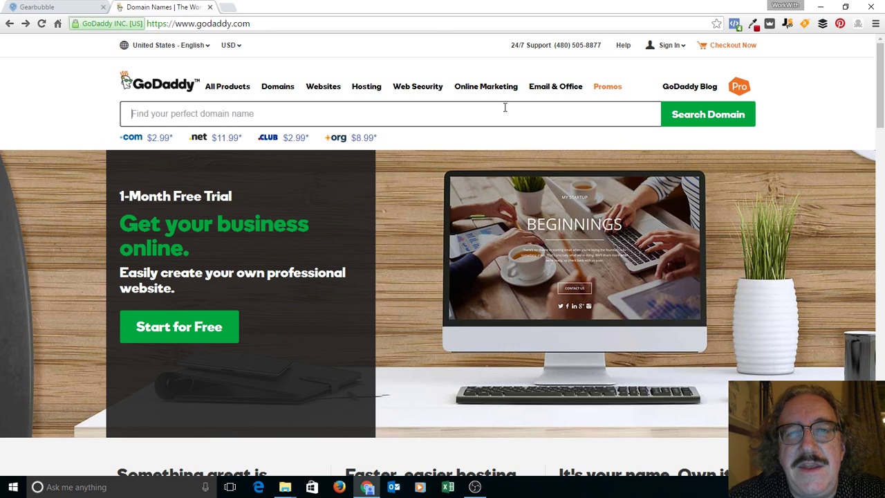
pyautogui.click(505, 108)
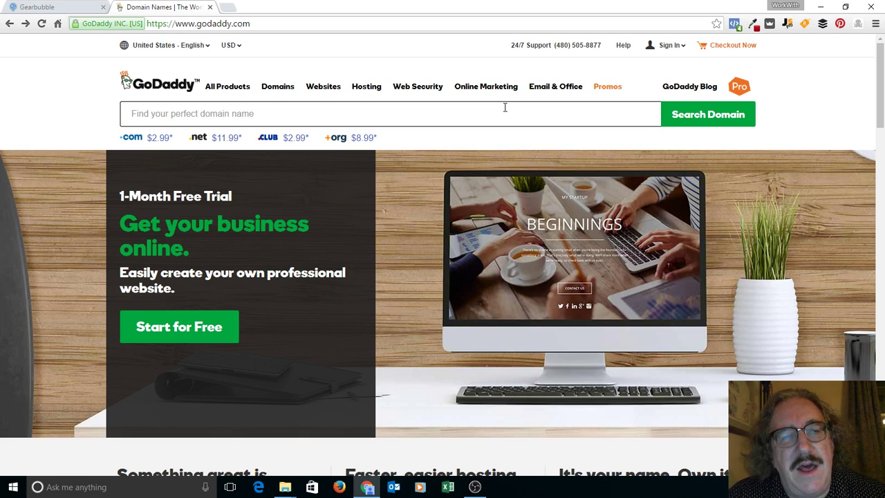
# Step: Search GoDaddy for doglovegear.com to check its availability
pyautogui.click(505, 108)
pyautogui.write('doglo')
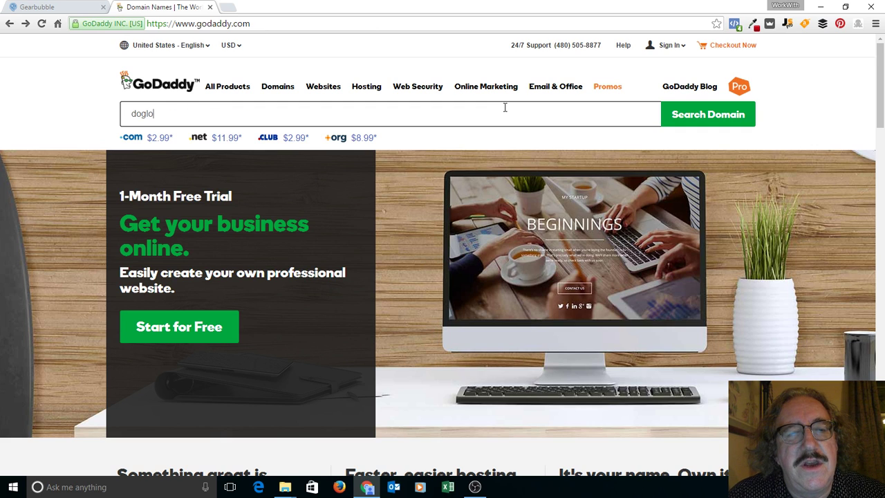
pyautogui.write('veg')
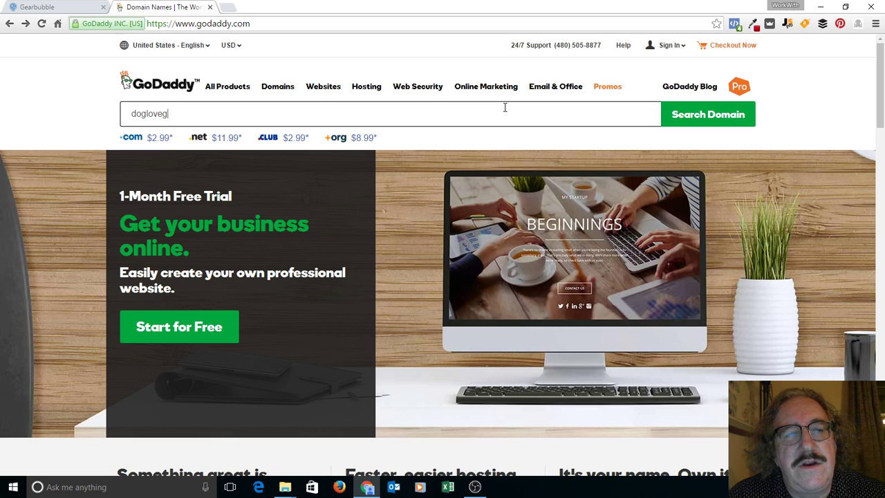
pyautogui.write('ear.com')
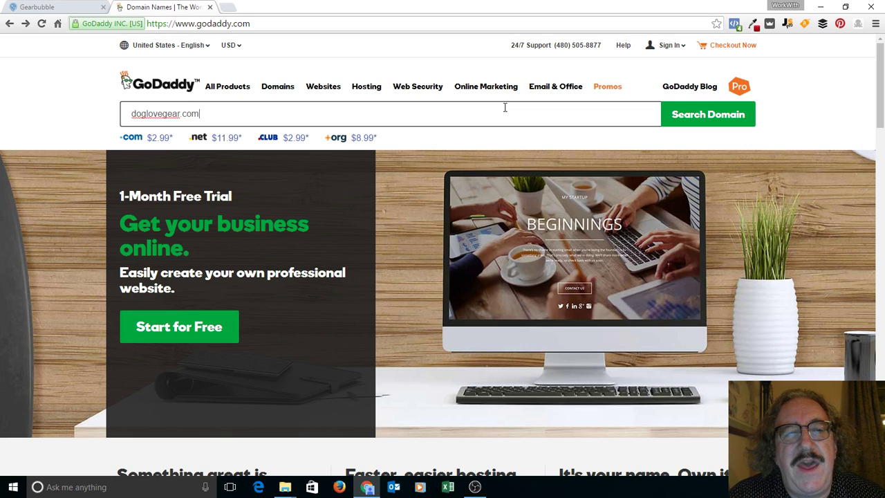
pyautogui.click(706, 117)
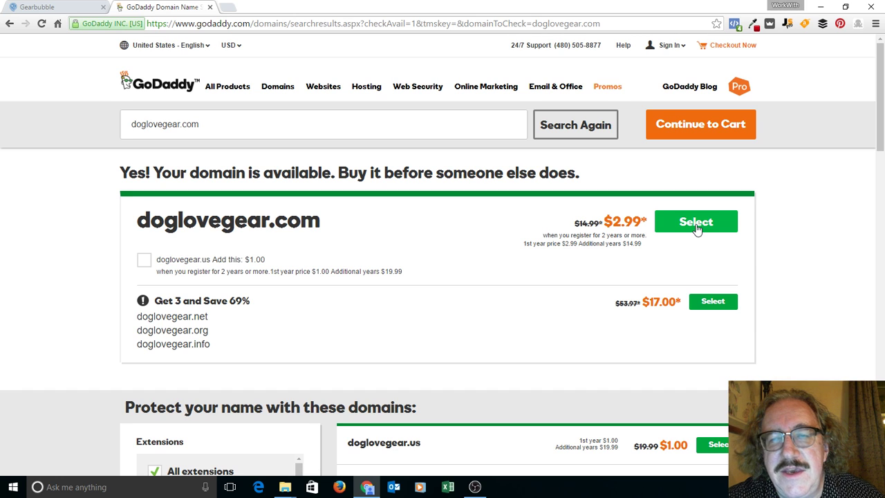
# Step: Select doglovegear.com for purchase and continue toward the cart
pyautogui.click(697, 223)
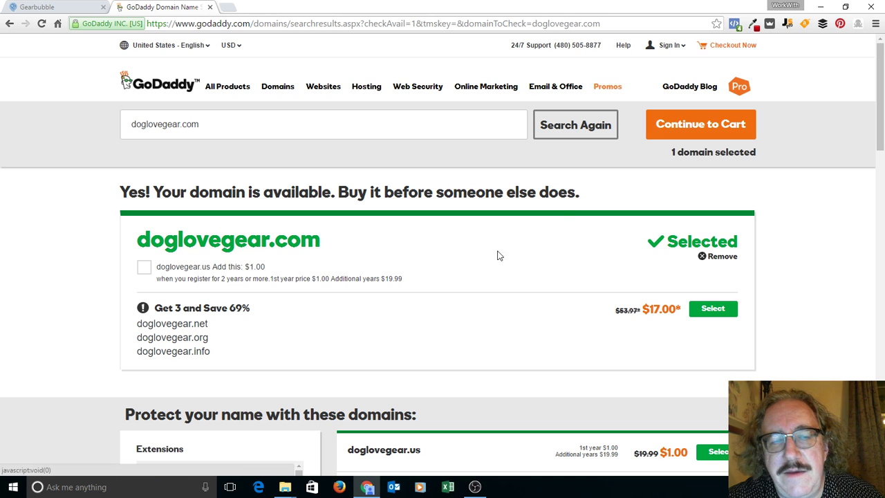
pyautogui.scroll(-12, 464, 271)
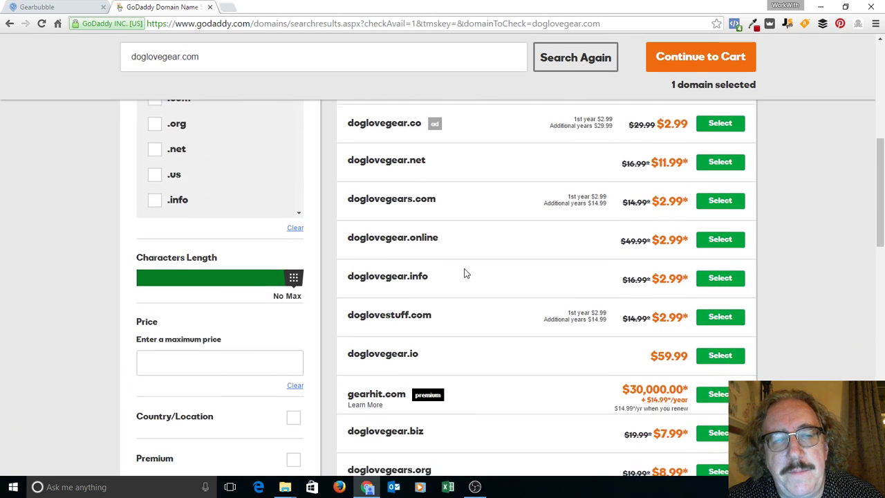
pyautogui.scroll(-6, 464, 274)
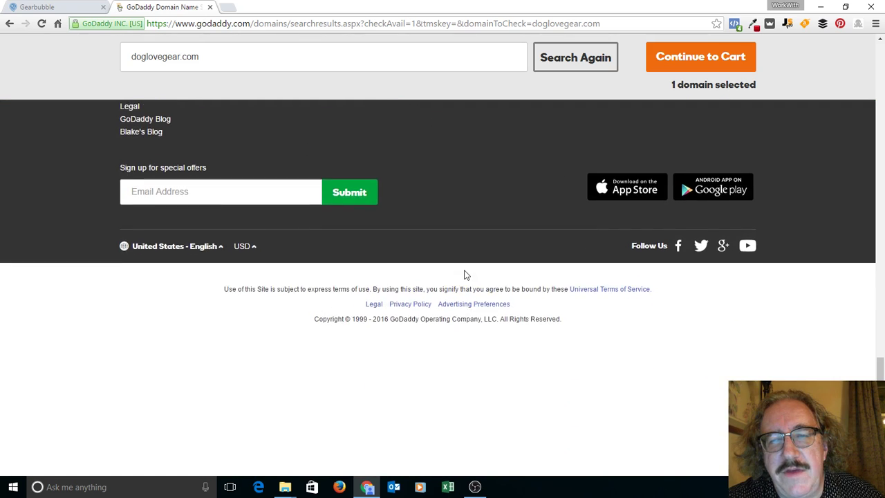
pyautogui.scroll(15, 465, 272)
pyautogui.click(693, 129)
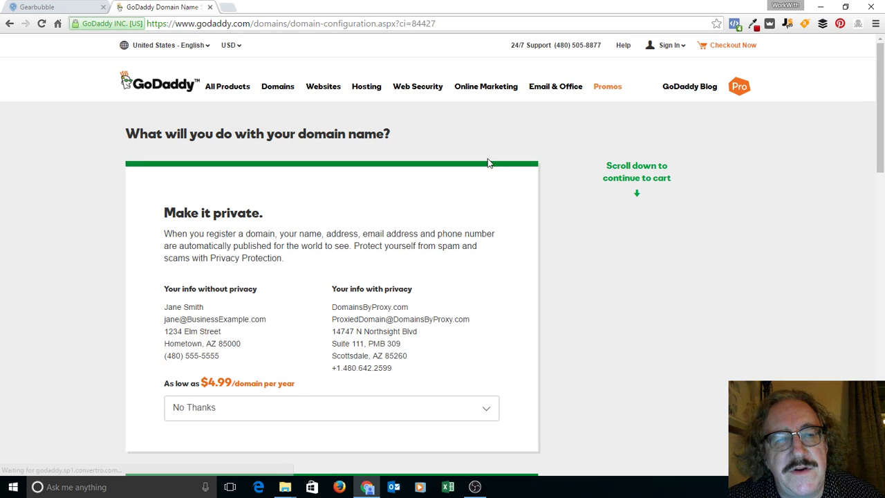
# Step: Set 'Make it private' to Privacy Protection at $4.99/domain per year
pyautogui.scroll(-3, 104, 361)
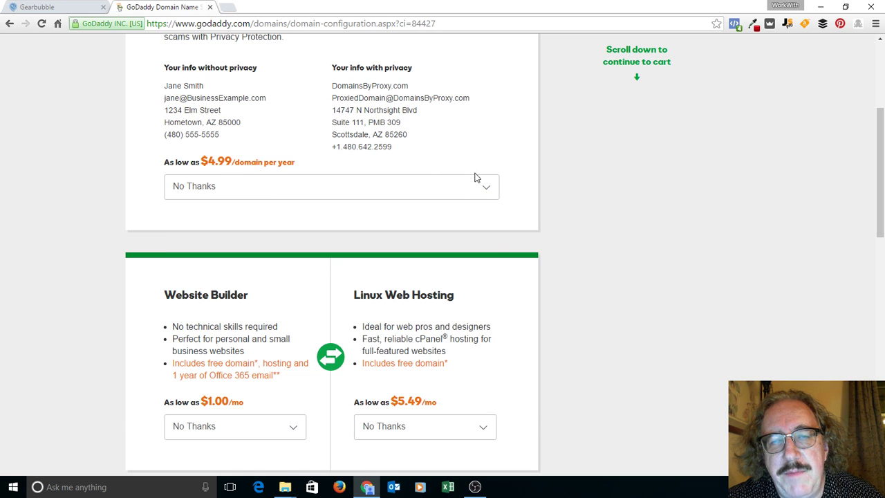
pyautogui.click(489, 189)
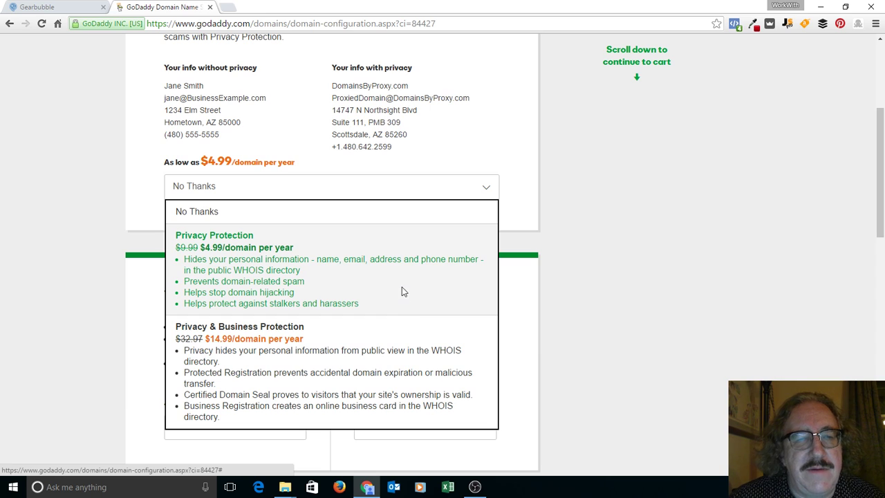
pyautogui.click(402, 288)
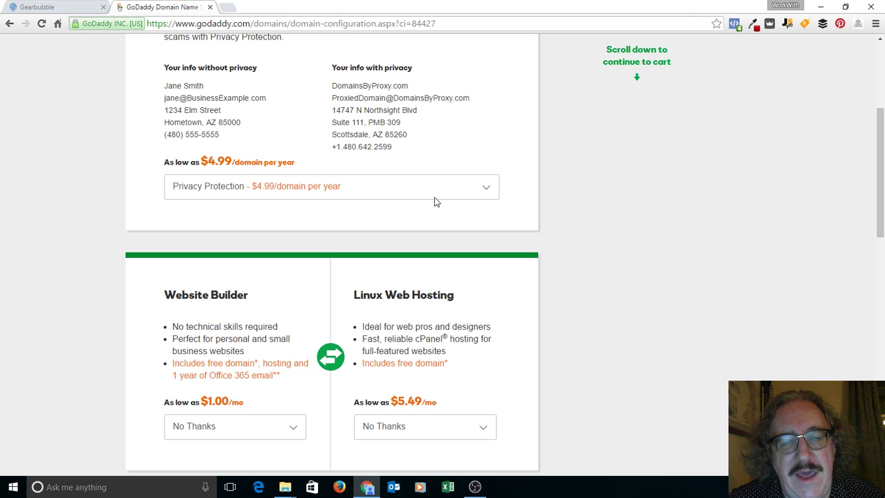
pyautogui.scroll(-4, 435, 201)
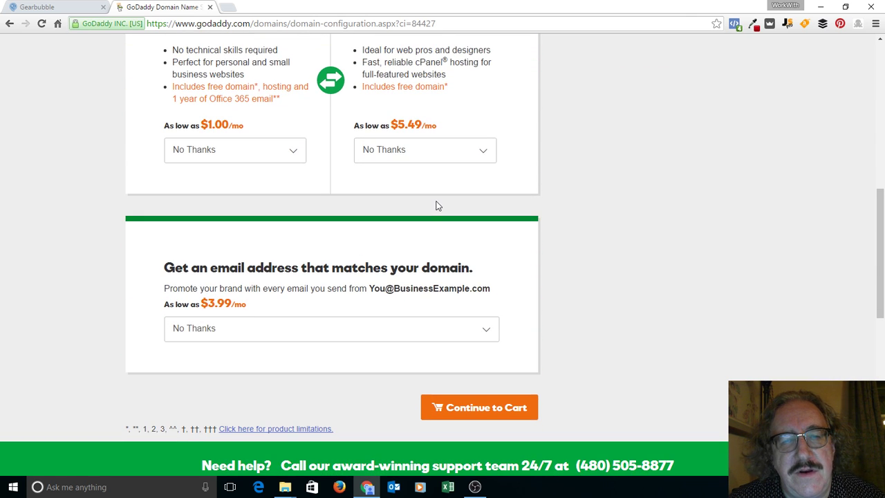
# Step: Choose the Email Essentials plan at $3.99/mo and continue to the cart
pyautogui.scroll(-1, 436, 206)
pyautogui.scroll(2, 436, 205)
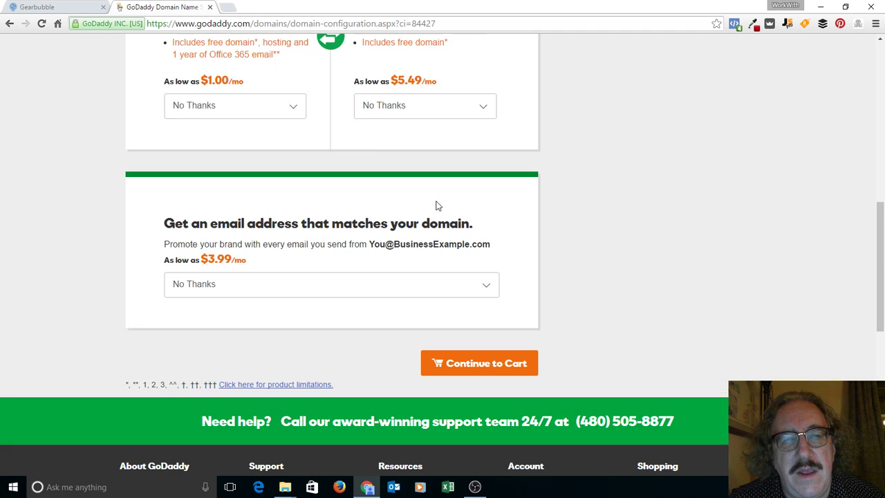
pyautogui.scroll(-3, 436, 205)
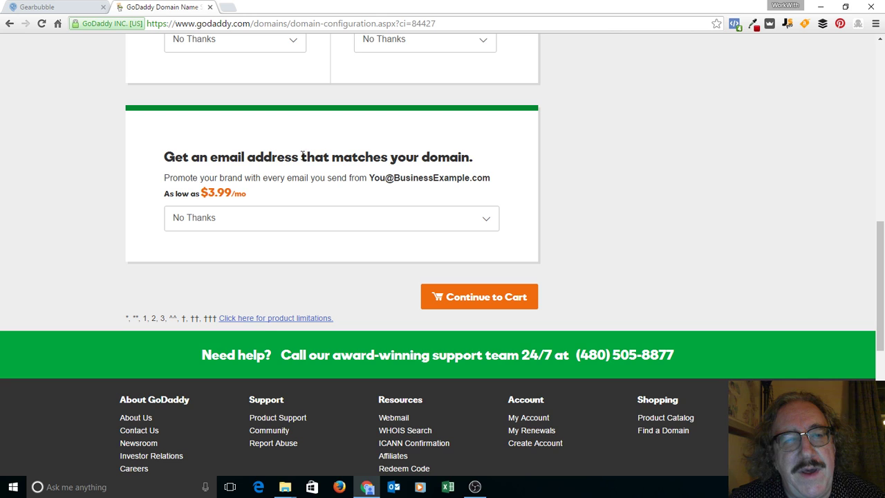
pyautogui.click(487, 221)
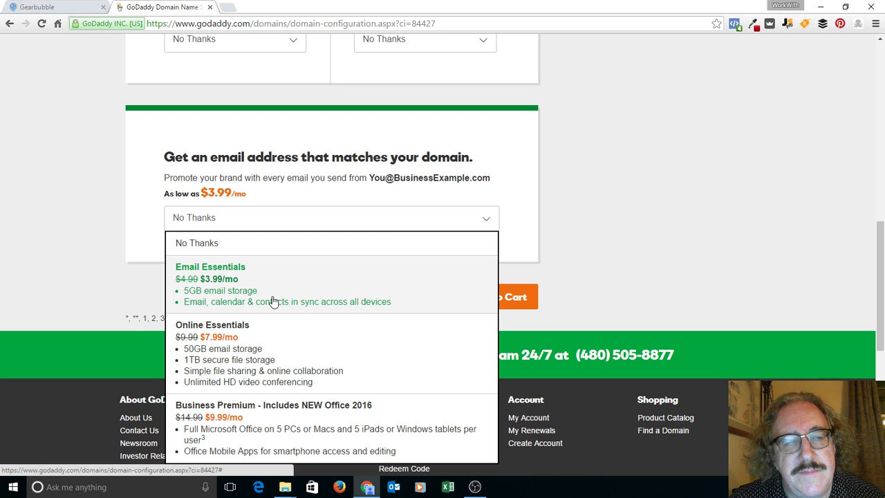
pyautogui.click(371, 298)
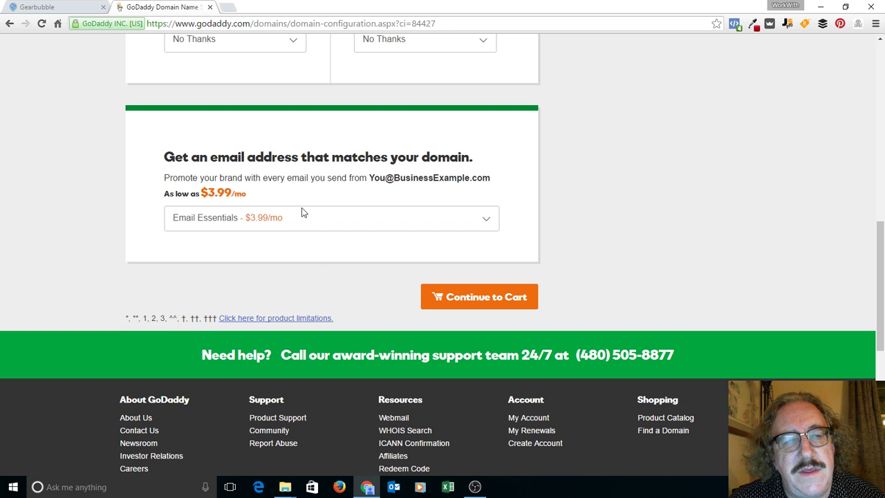
pyautogui.click(478, 304)
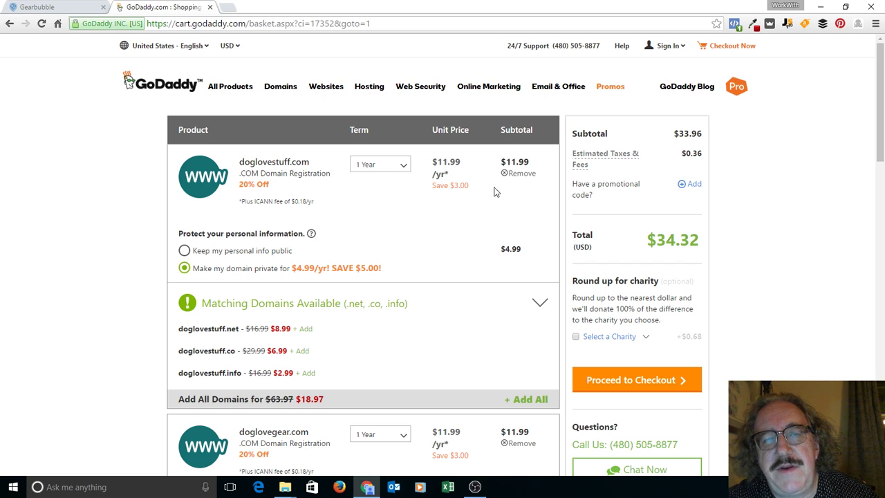
pyautogui.click(404, 168)
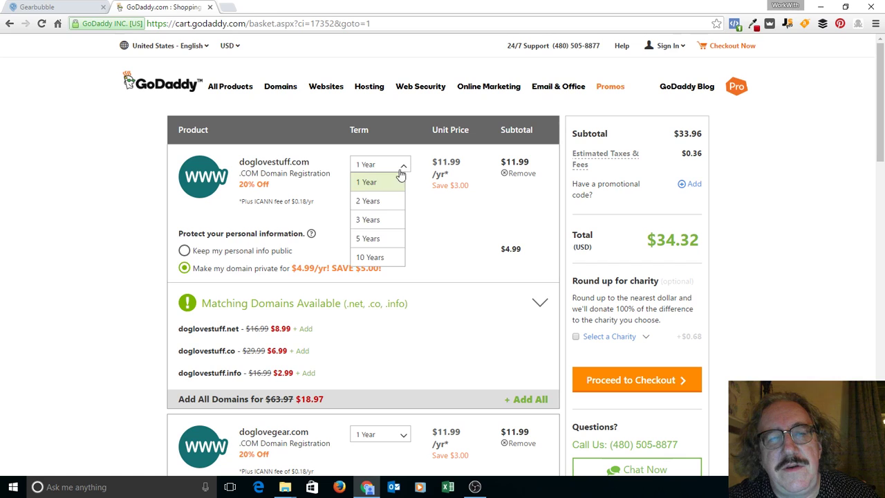
pyautogui.click(373, 203)
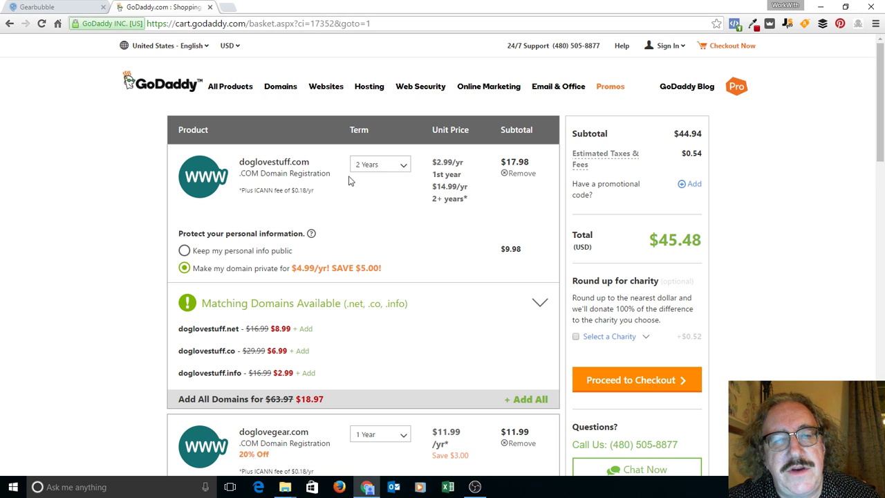
pyautogui.click(383, 167)
pyautogui.click(380, 181)
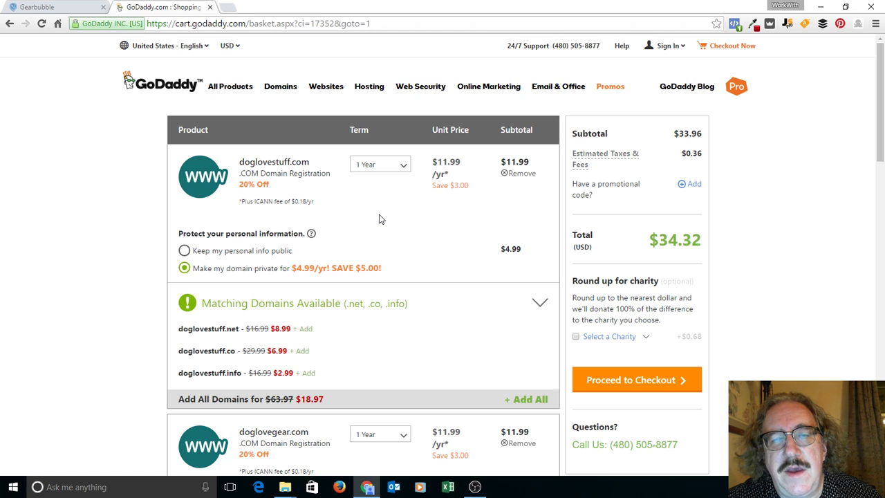
pyautogui.scroll(-3, 378, 219)
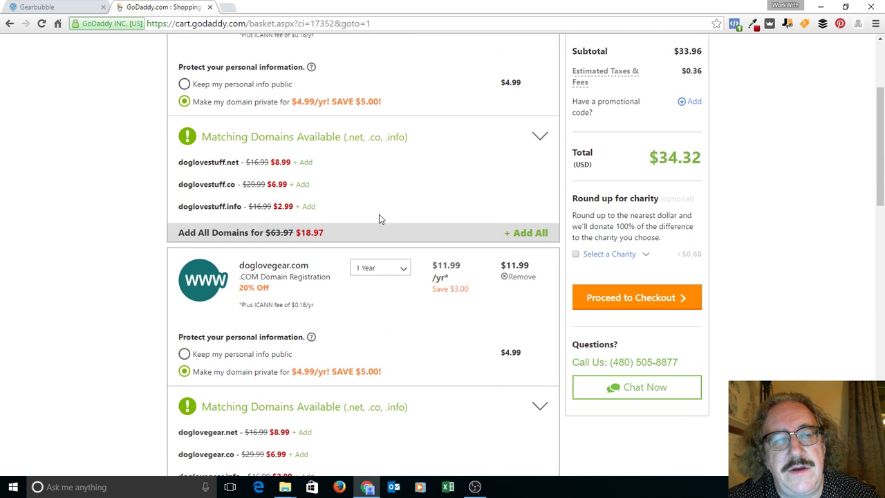
pyautogui.scroll(-1, 378, 219)
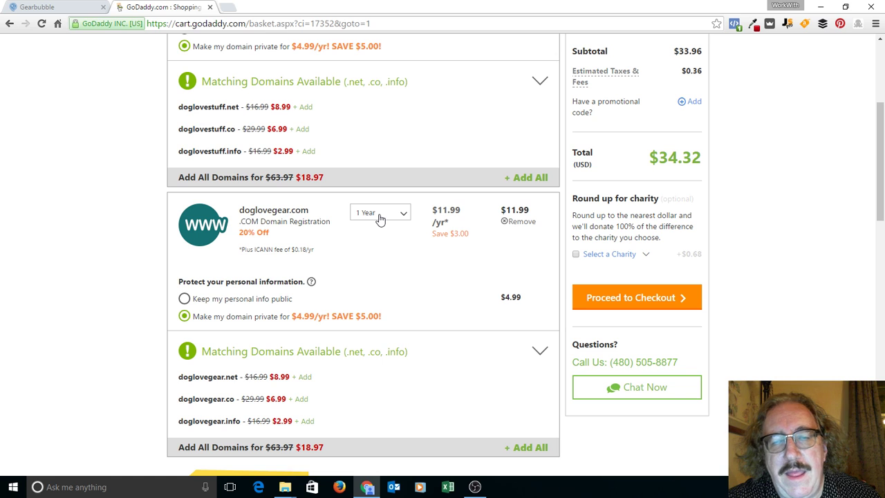
pyautogui.scroll(-1, 379, 220)
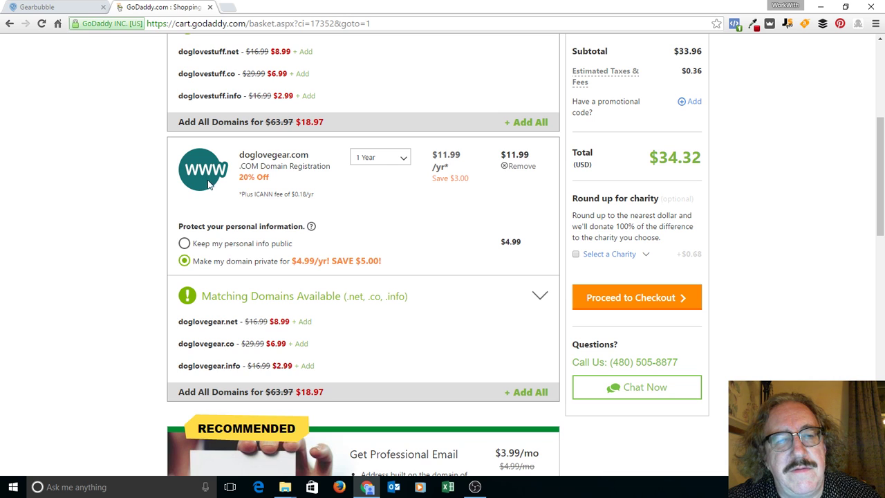
pyautogui.click(401, 157)
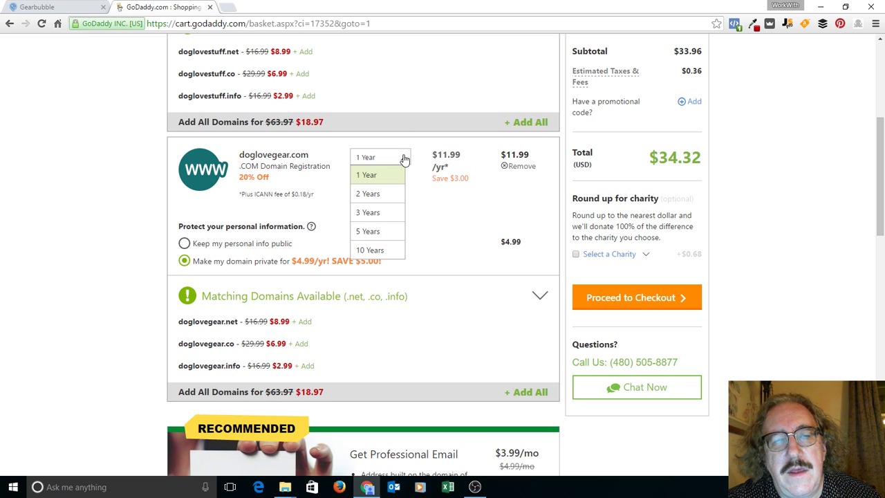
pyautogui.click(442, 200)
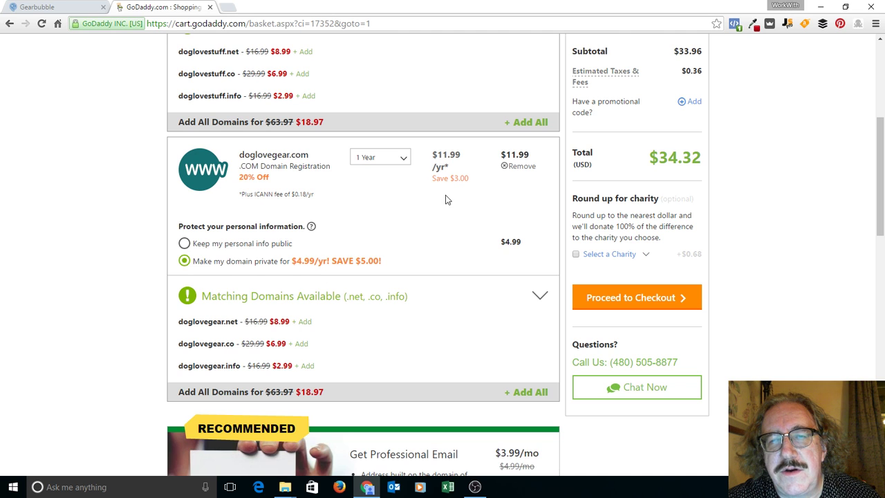
pyautogui.scroll(5, 453, 110)
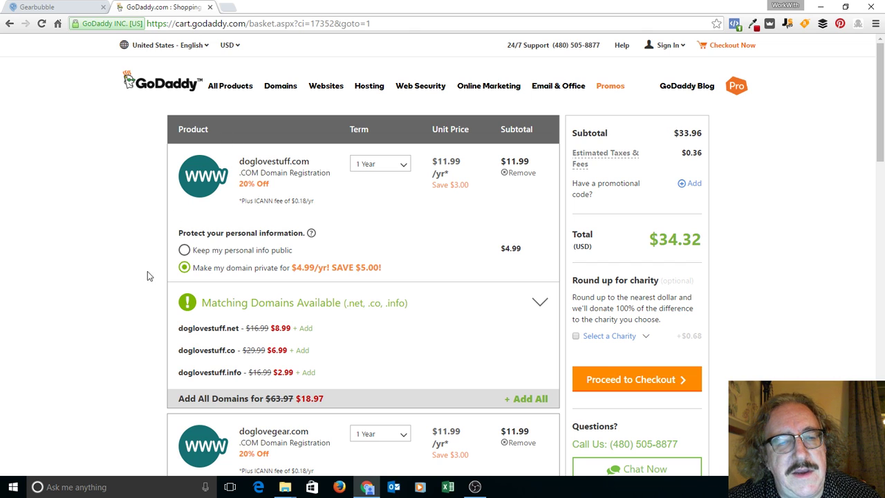
pyautogui.scroll(-3, 141, 288)
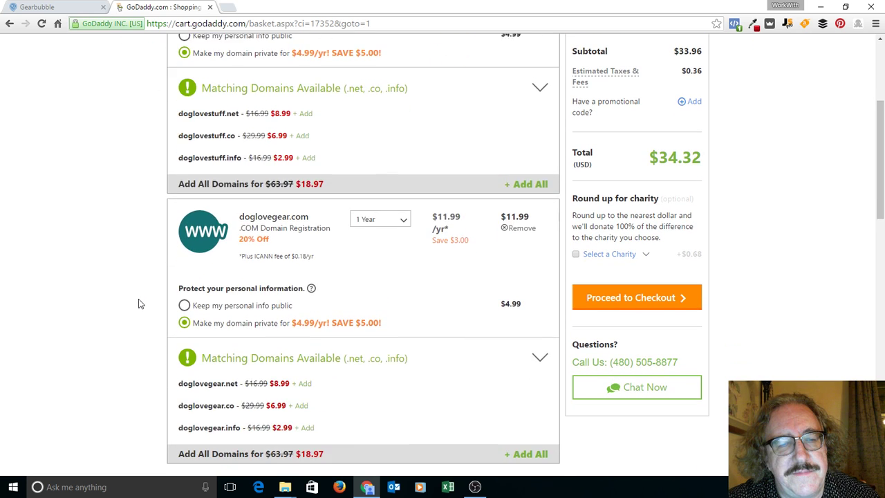
pyautogui.scroll(-2, 138, 303)
pyautogui.scroll(-2, 138, 305)
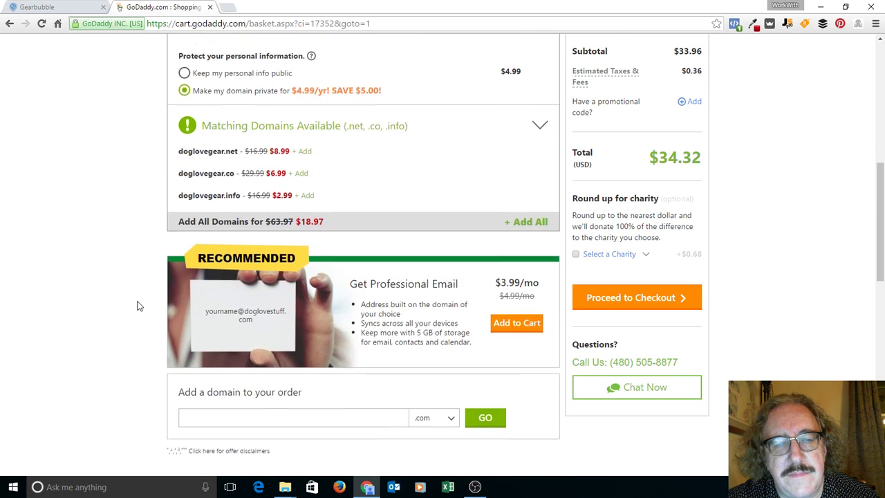
pyautogui.scroll(2, 137, 306)
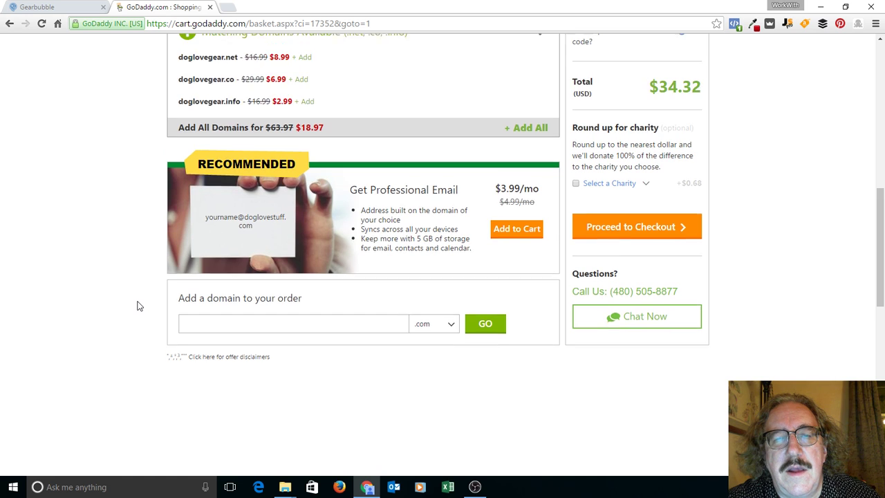
pyautogui.scroll(2, 138, 280)
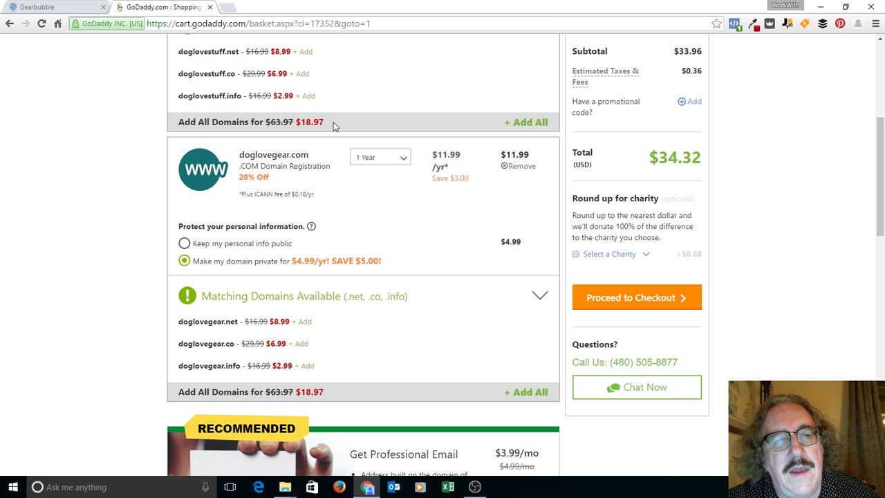
pyautogui.rightClick(223, 173)
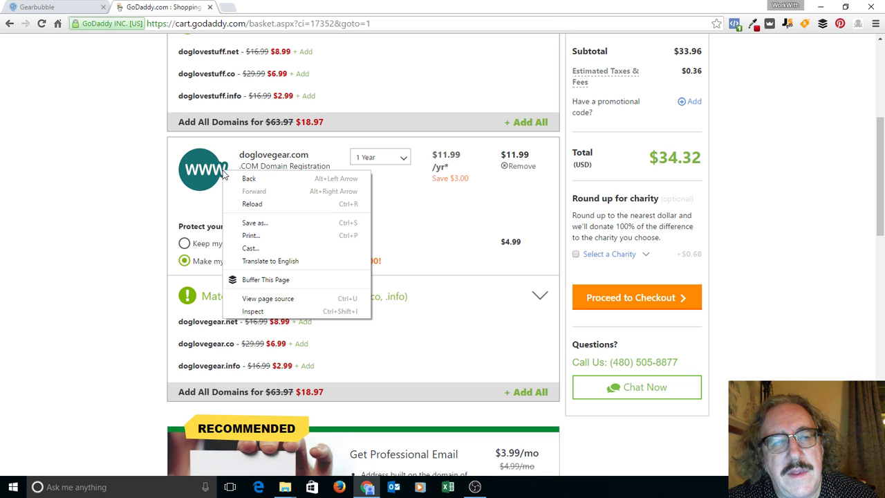
pyautogui.click(398, 309)
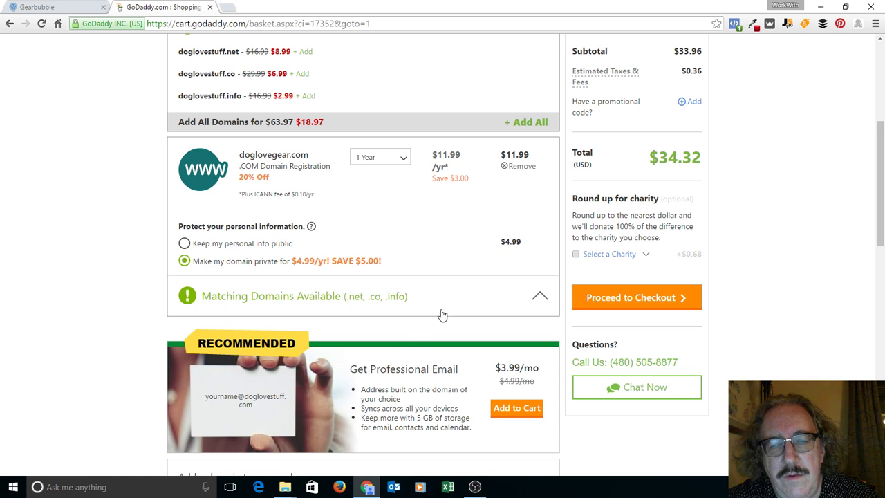
pyautogui.click(539, 299)
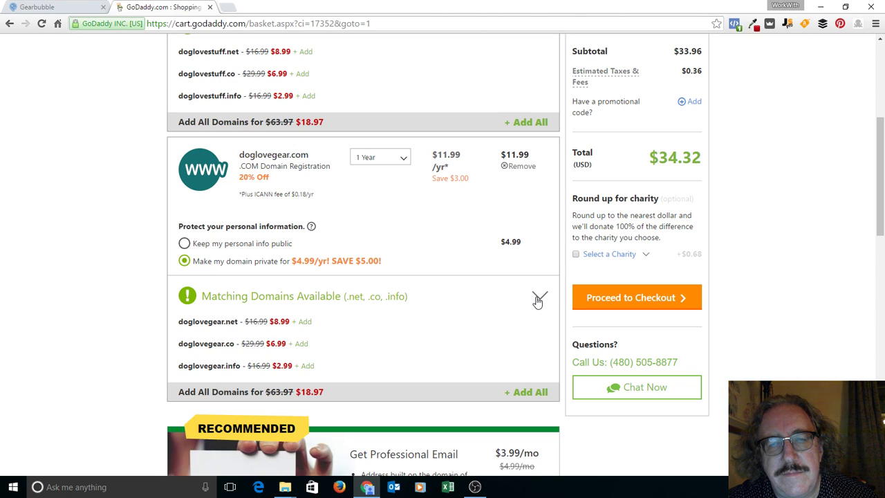
pyautogui.click(539, 299)
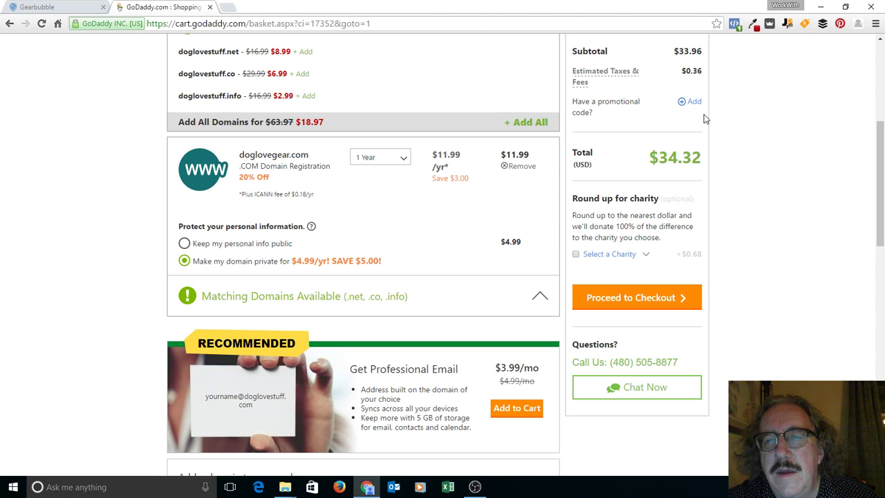
pyautogui.scroll(4, 875, 48)
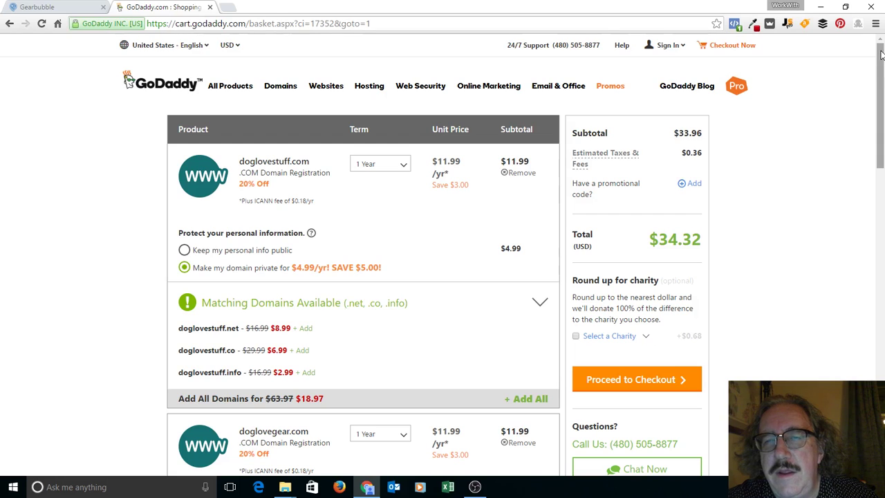
# Step: Remove doglovestuff.com and the Office 365 Email Essentials plan, leaving doglovegear.com at $17.16
pyautogui.click(522, 175)
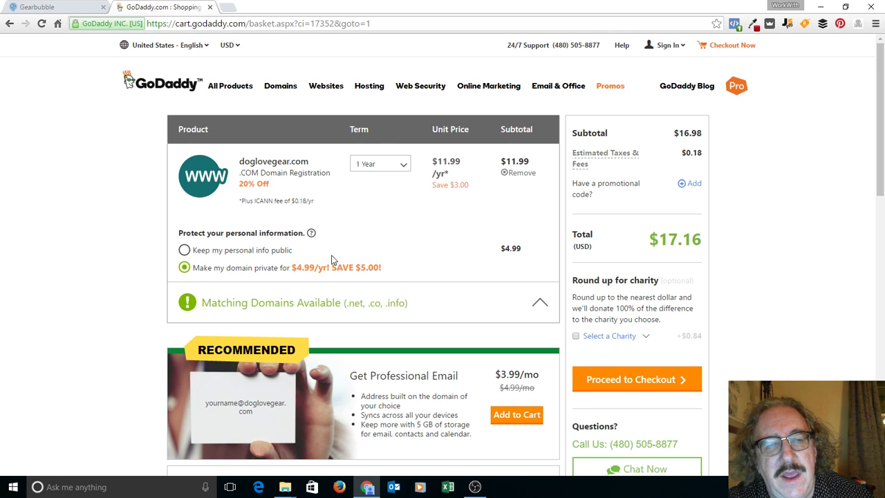
pyautogui.click(525, 420)
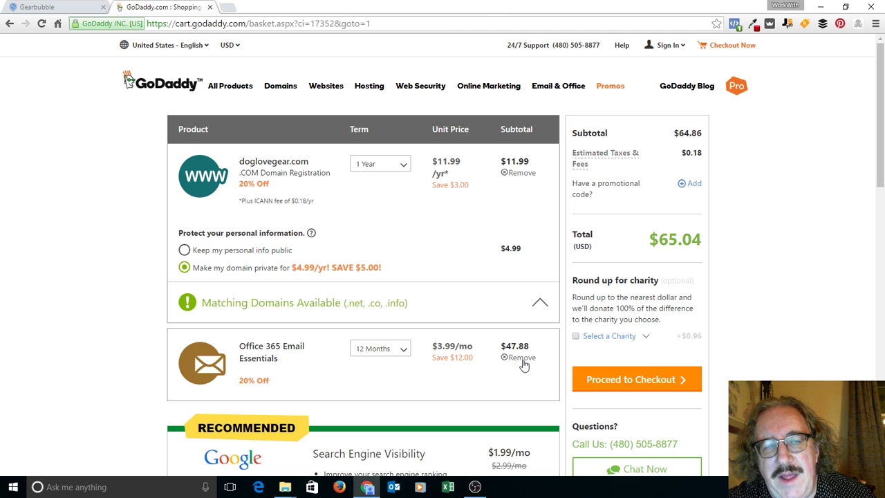
pyautogui.click(522, 361)
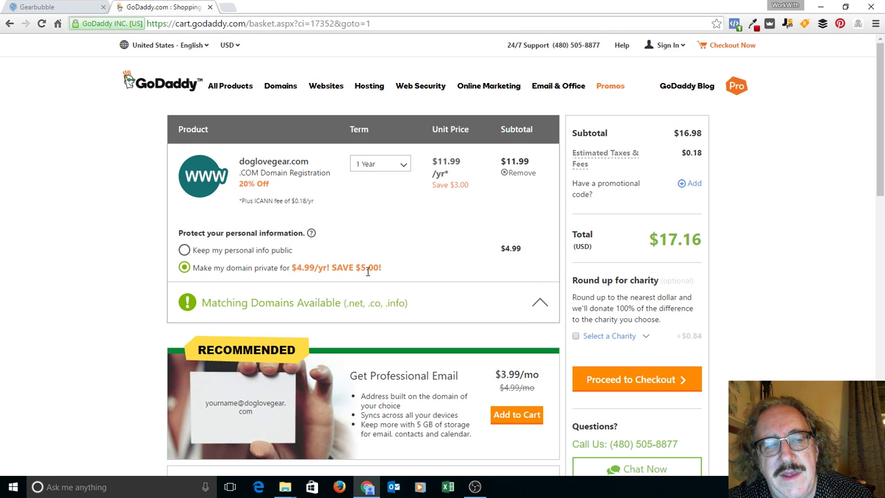
pyautogui.scroll(-4, 101, 313)
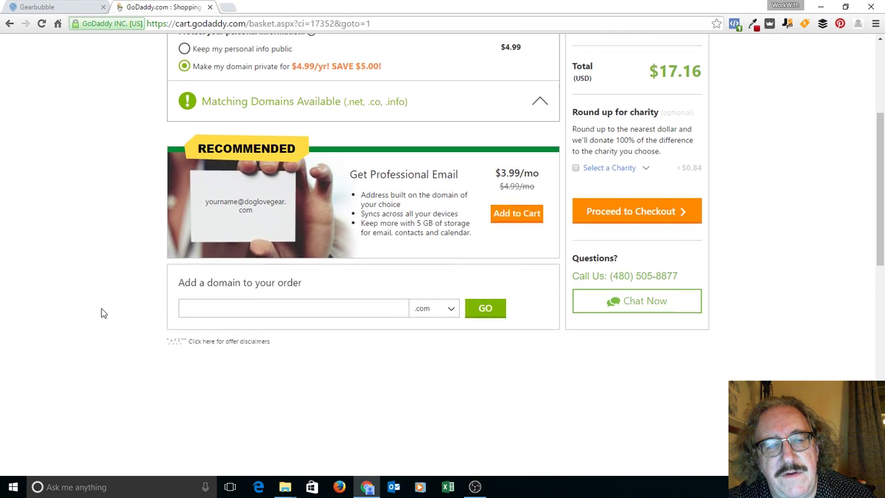
pyautogui.scroll(4, 102, 314)
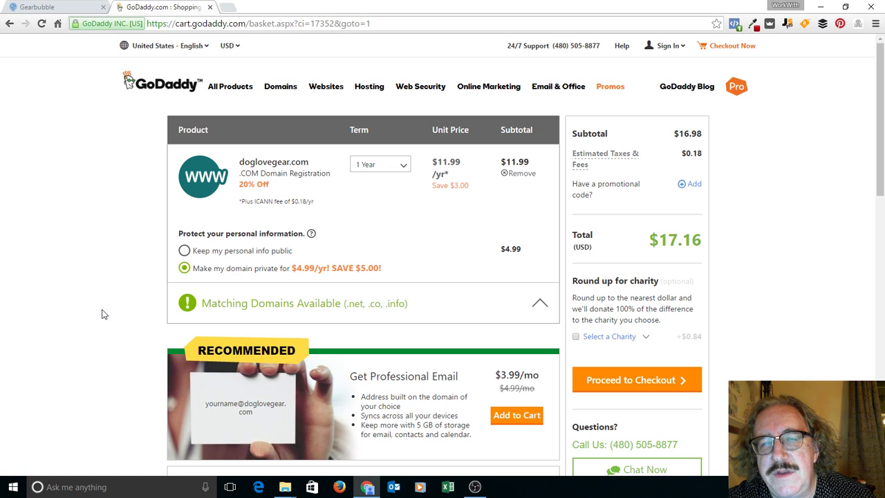
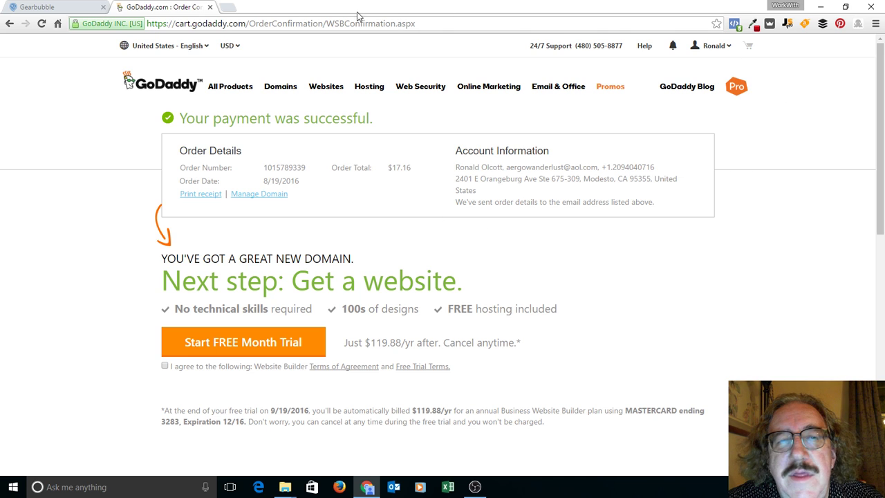
# Step: Load shopify.com in a new Chrome tab
pyautogui.click(229, 7)
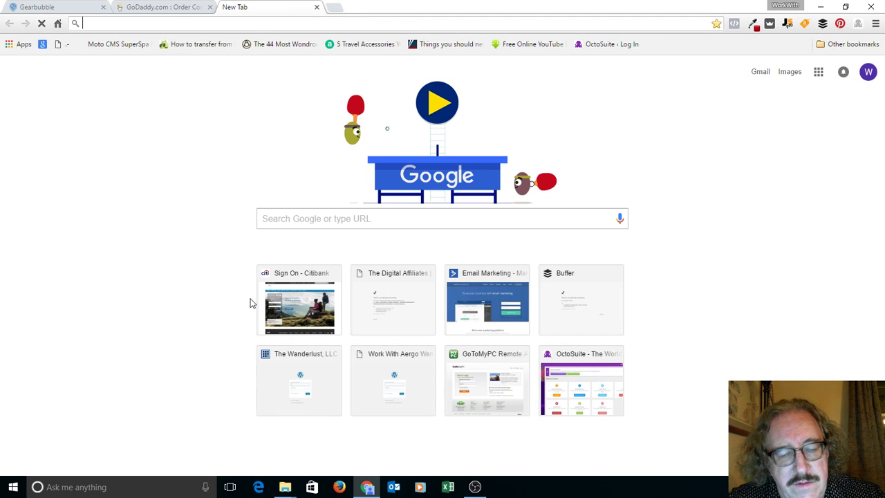
pyautogui.write('shopify.com')
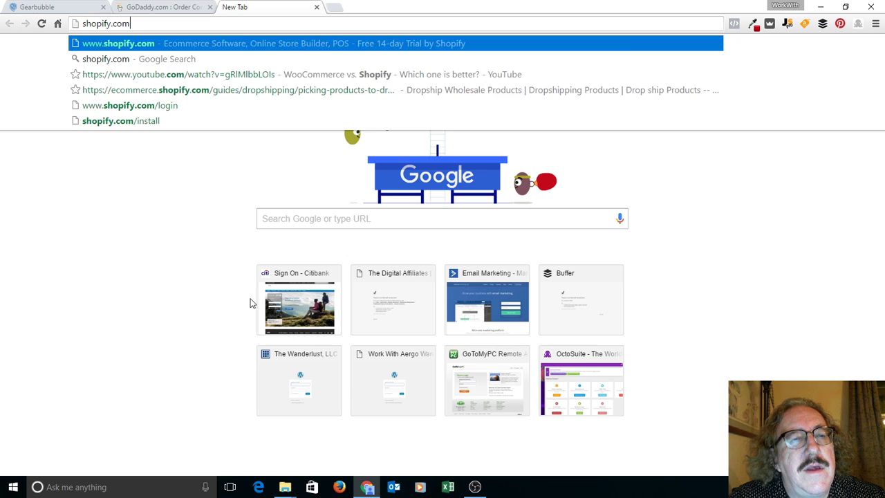
pyautogui.press('Return')
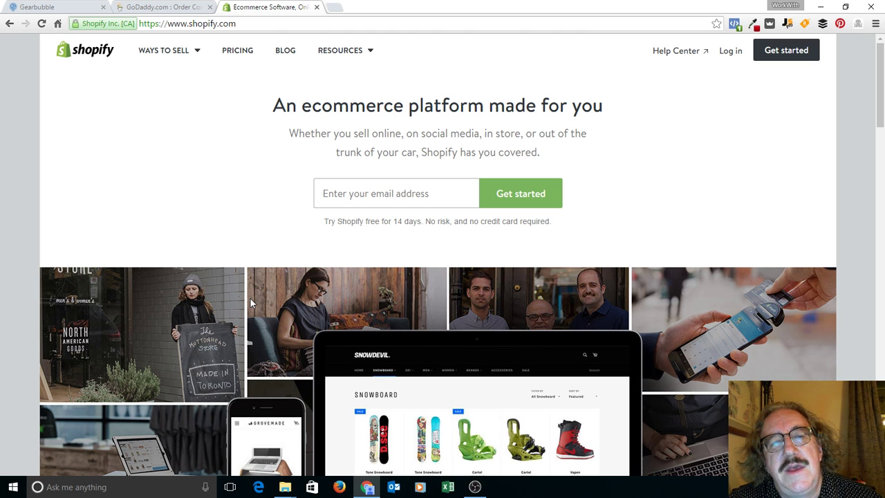
# Step: Enter the account e-mail address, correcting typos, and start the free 14-day trial sign-up
pyautogui.click(334, 202)
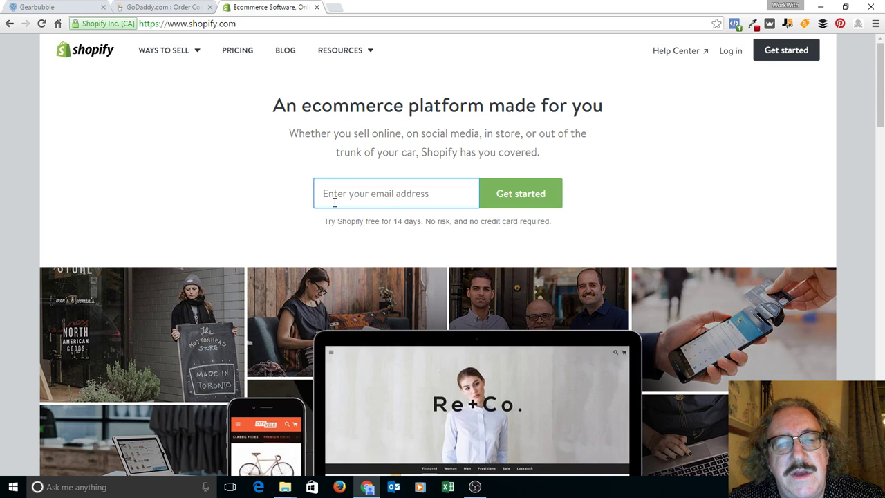
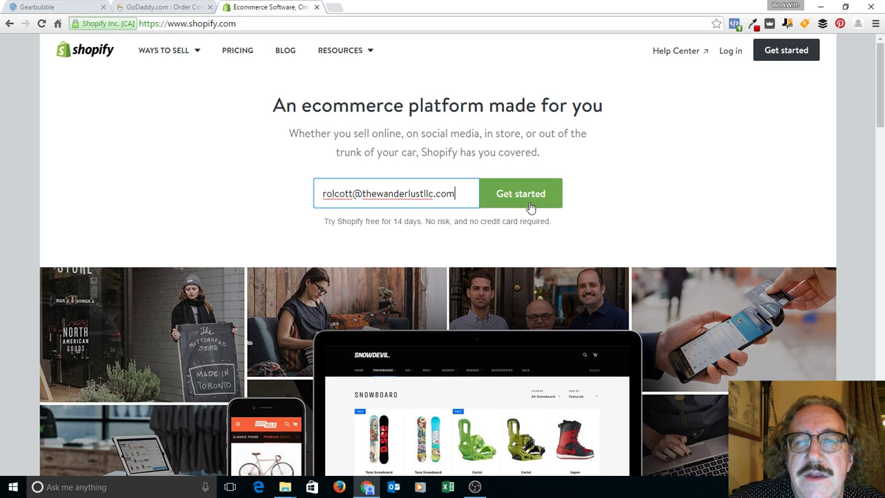
pyautogui.click(531, 205)
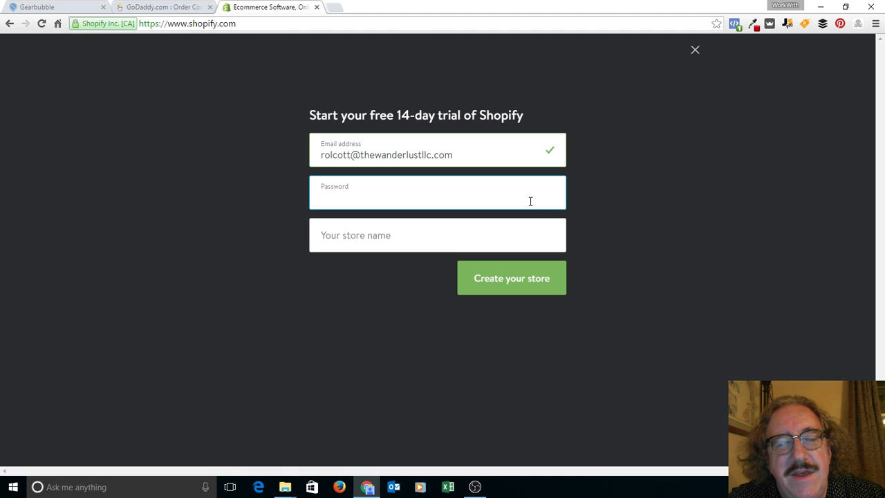
# Step: Set a password, name the store 'Dog Love Gear', create it, and decline Chrome's password saving
pyautogui.write('********')
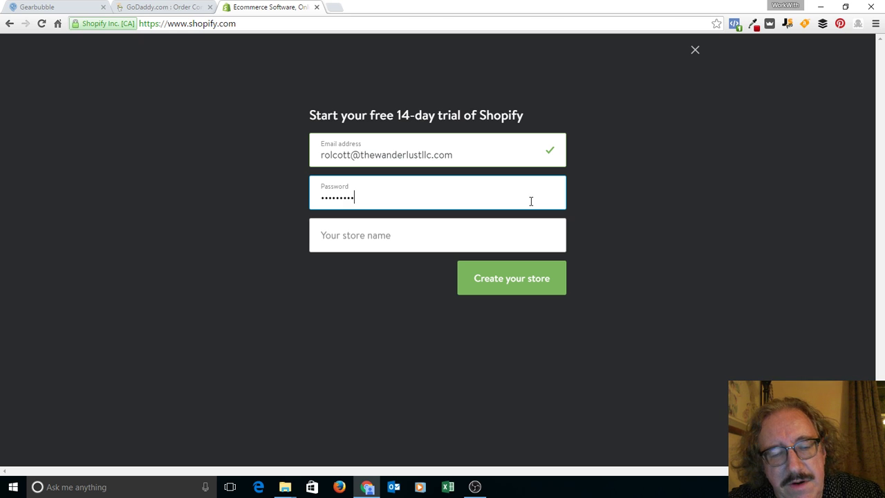
pyautogui.write('***')
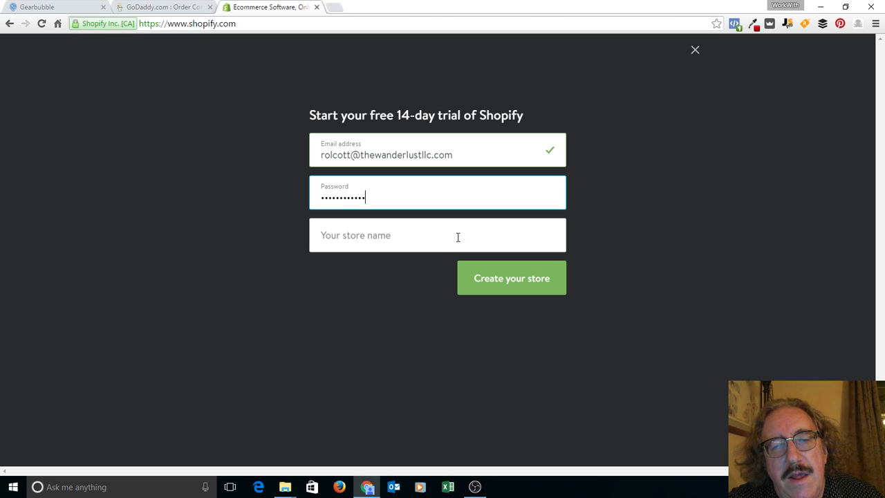
pyautogui.click(397, 242)
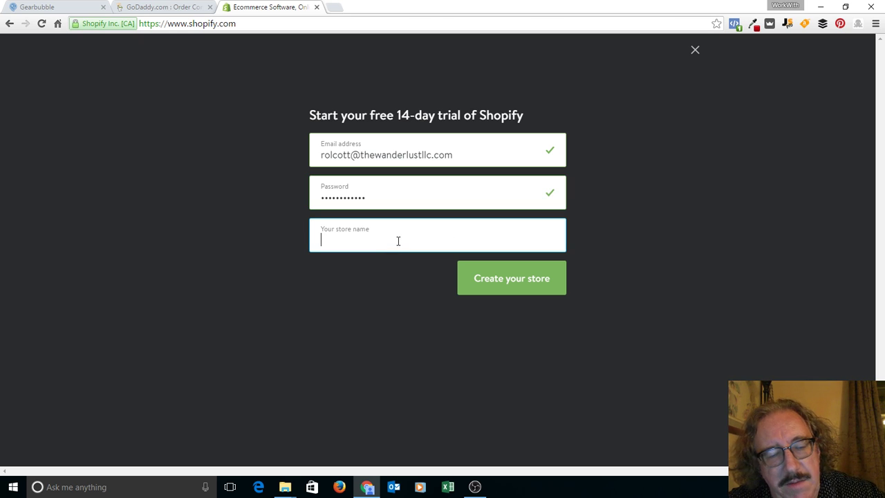
pyautogui.write('Do')
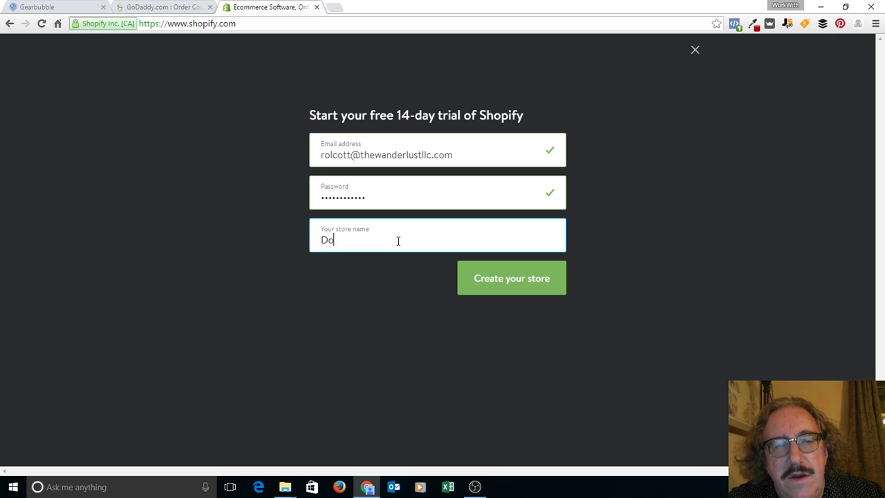
pyautogui.write('g Lover')
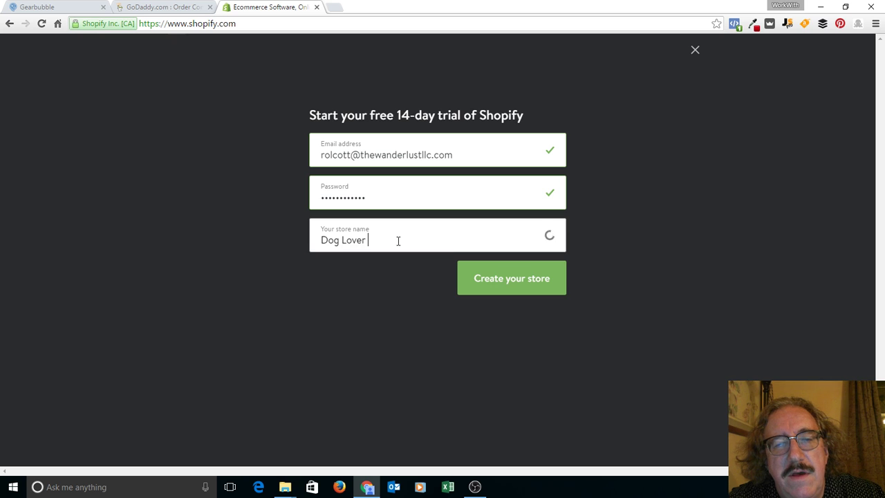
pyautogui.press('BackSpace')
pyautogui.press('BackSpace')
pyautogui.write('Gear')
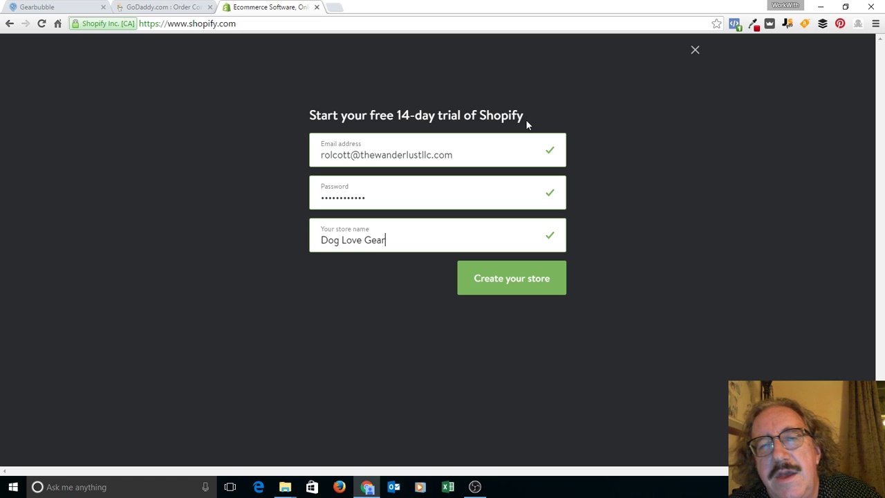
pyautogui.click(515, 279)
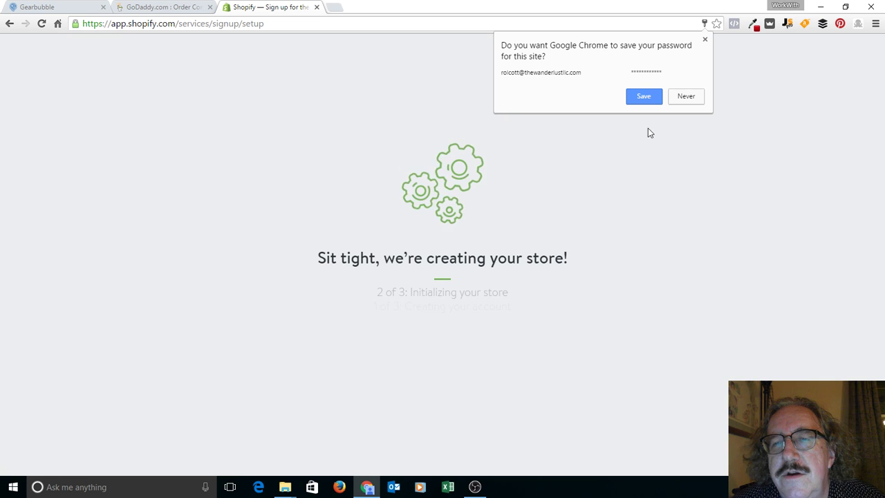
pyautogui.click(685, 96)
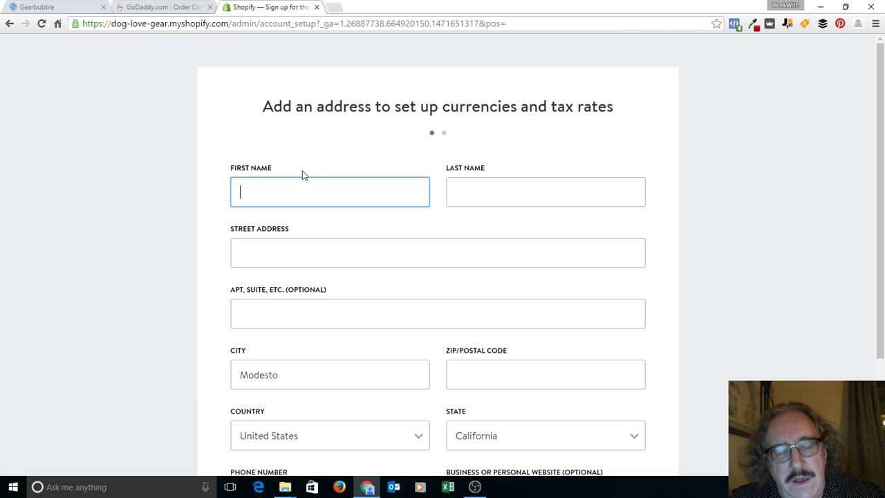
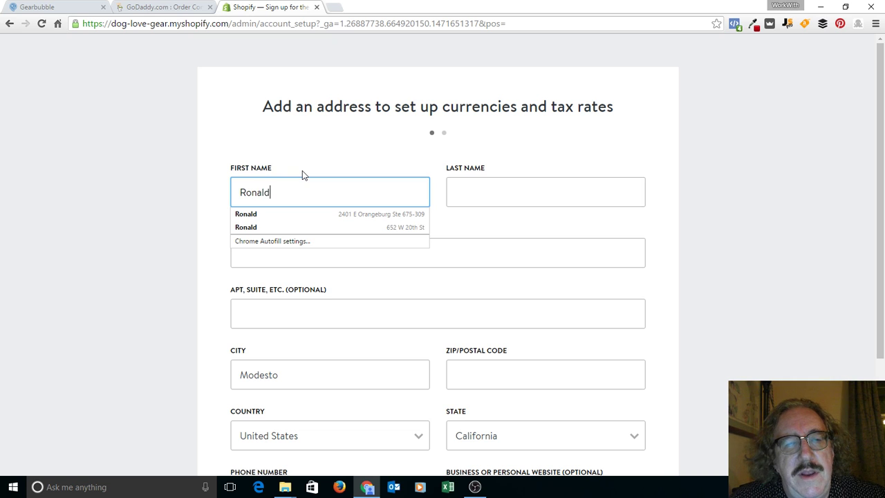
# Step: Enter the owner's first and last name and fill the address from the saved suggestion
pyautogui.press('Tab')
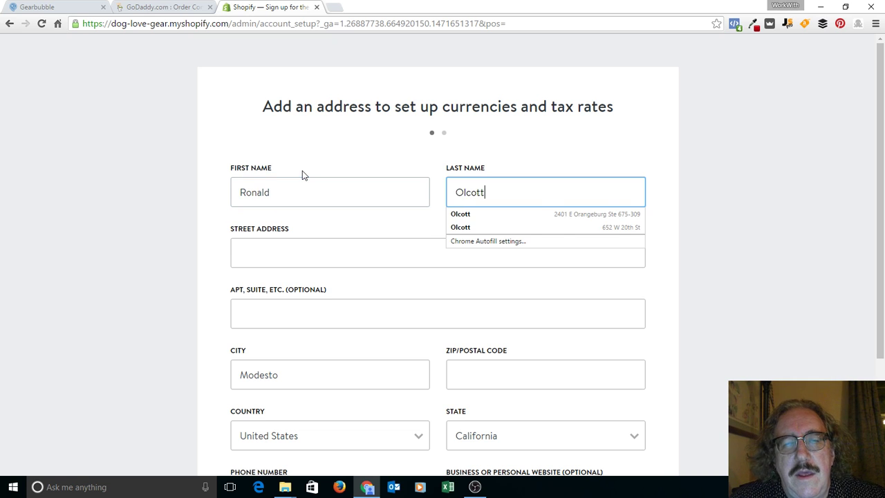
pyautogui.press('Tab')
pyautogui.write('2401')
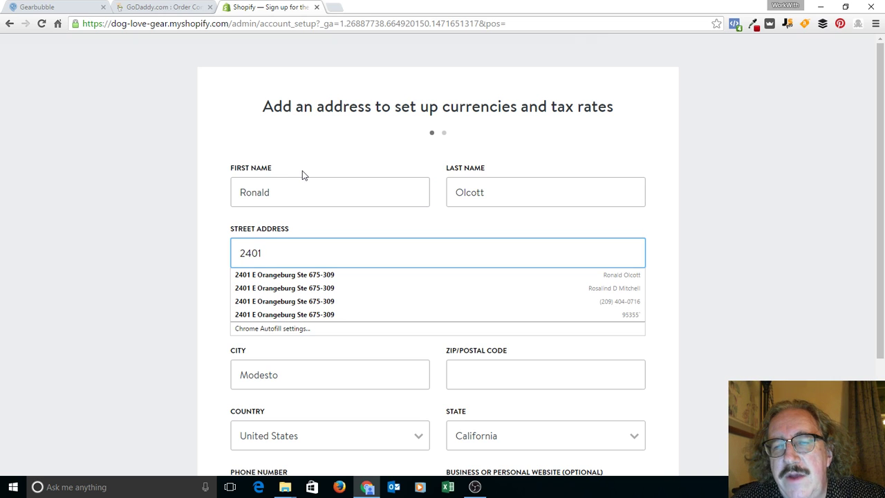
pyautogui.press('Down')
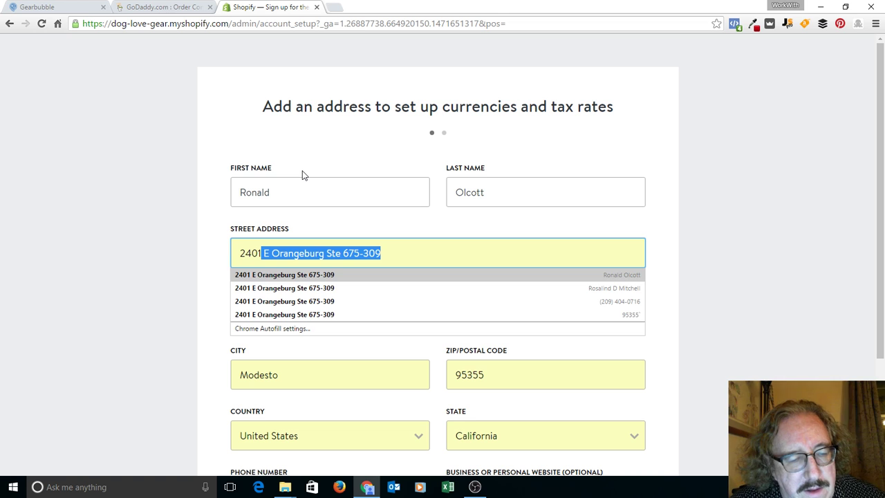
pyautogui.press('Return')
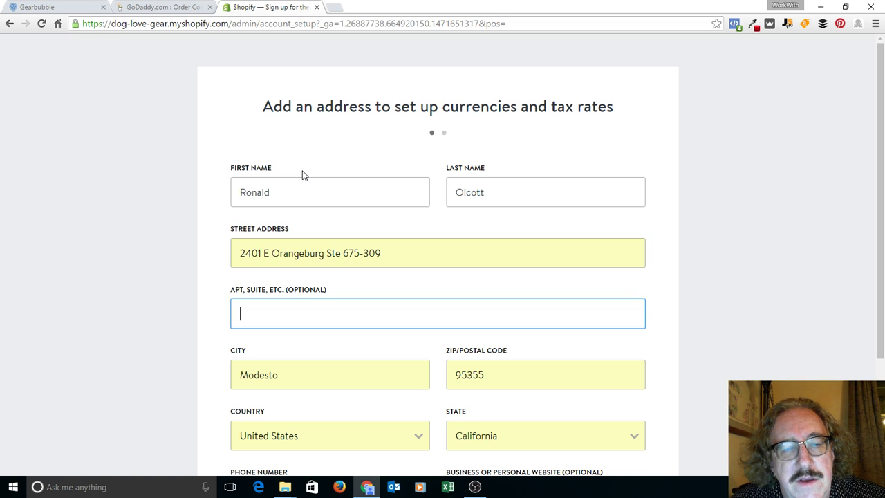
pyautogui.press('Tab')
pyautogui.press('Tab')
pyautogui.press('Tab')
pyautogui.press('Tab')
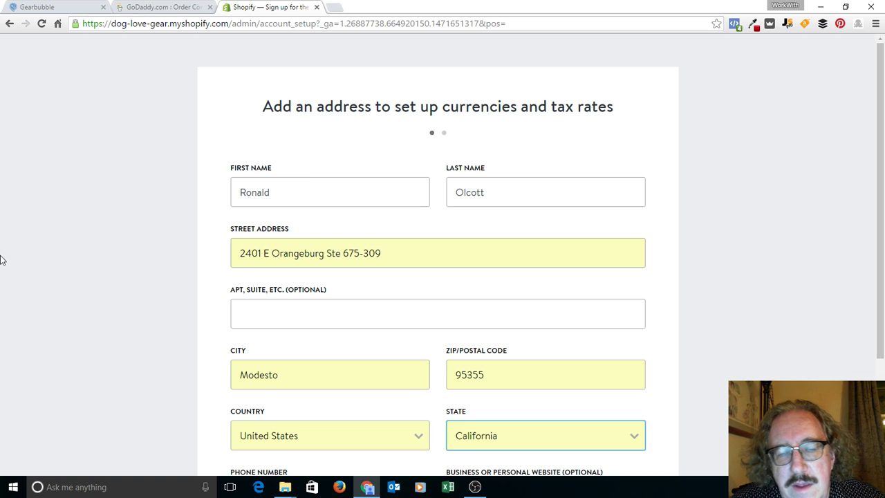
pyautogui.scroll(-3, 3, 259)
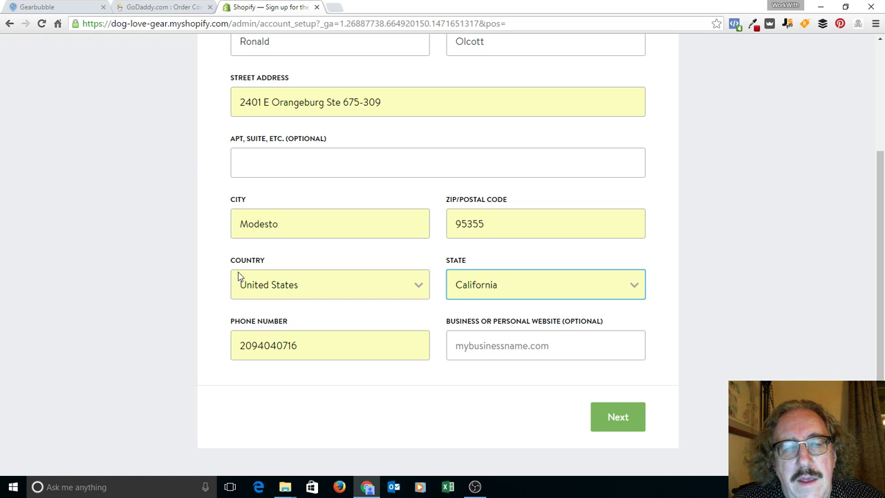
# Step: Fill in the Business or personal website field with the company's web address
pyautogui.click(486, 345)
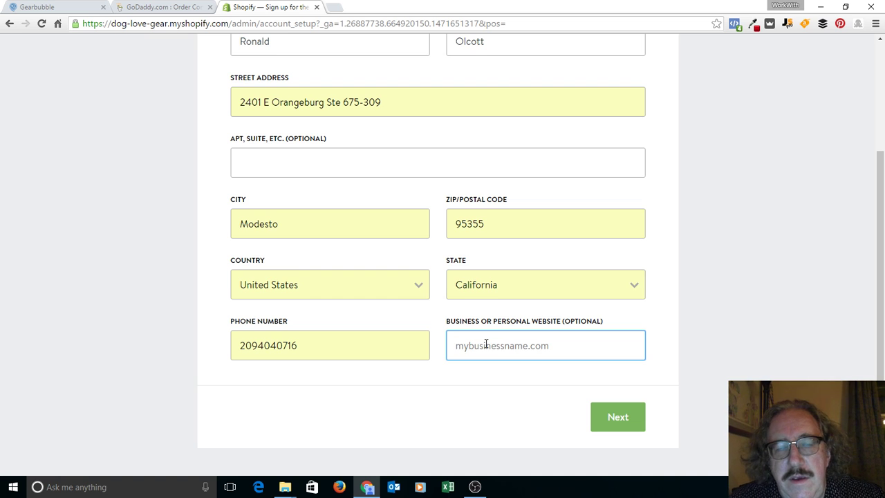
pyautogui.write('workwith')
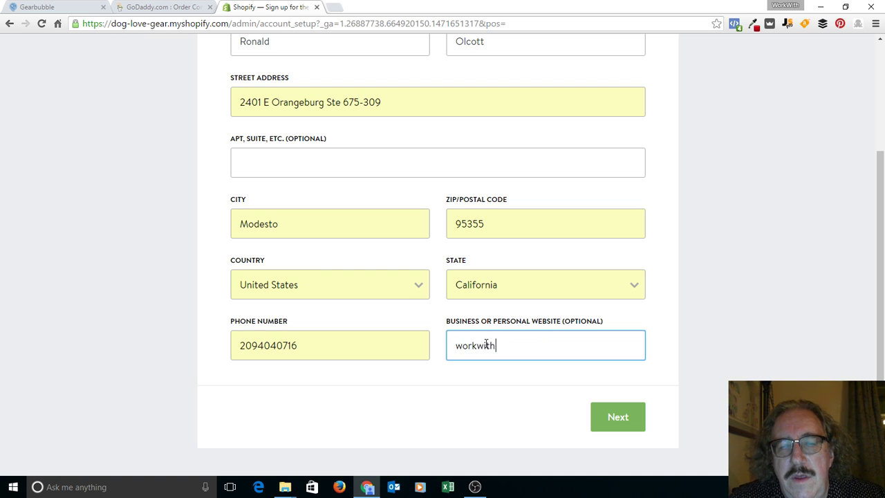
pyautogui.write('.thew')
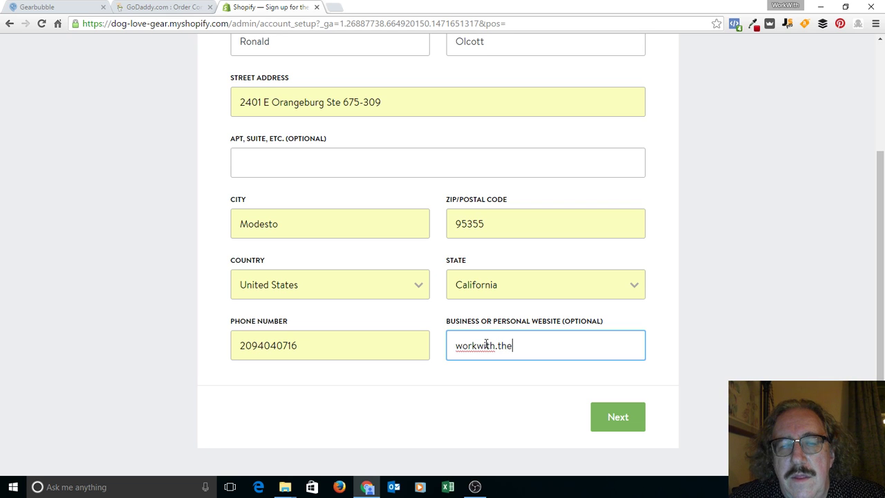
pyautogui.press('BackSpace')
pyautogui.press('BackSpace')
pyautogui.press('BackSpace')
pyautogui.press('BackSpace')
pyautogui.press('BackSpace')
pyautogui.press('BackSpace')
pyautogui.press('BackSpace')
pyautogui.press('BackSpace')
pyautogui.press('BackSpace')
pyautogui.press('BackSpace')
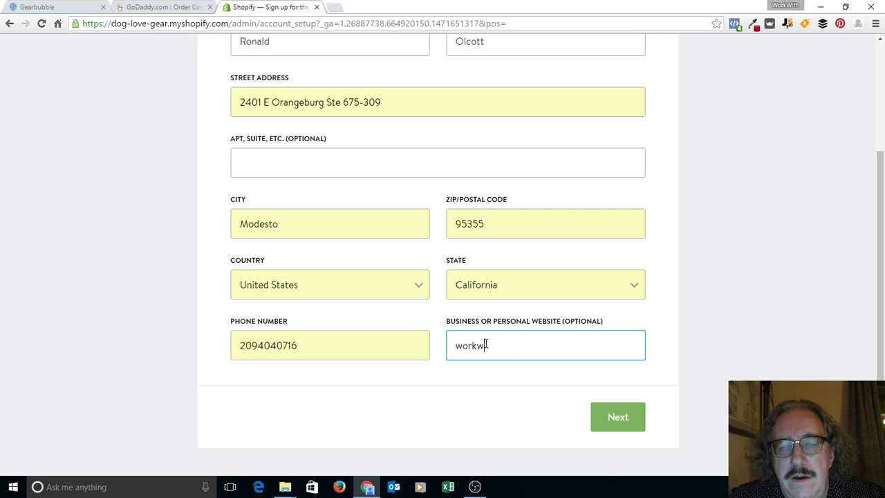
pyautogui.press('BackSpace')
pyautogui.press('BackSpace')
pyautogui.press('BackSpace')
pyautogui.write('Workw')
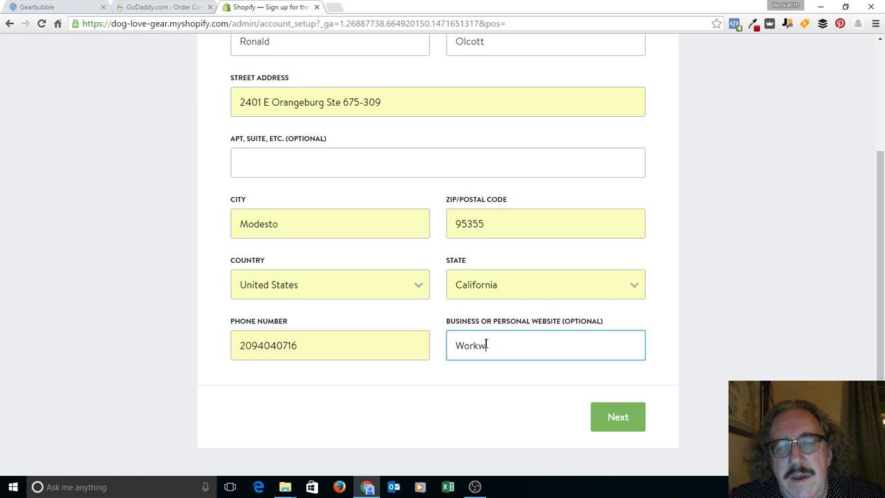
pyautogui.press('BackSpace')
pyautogui.write('With')
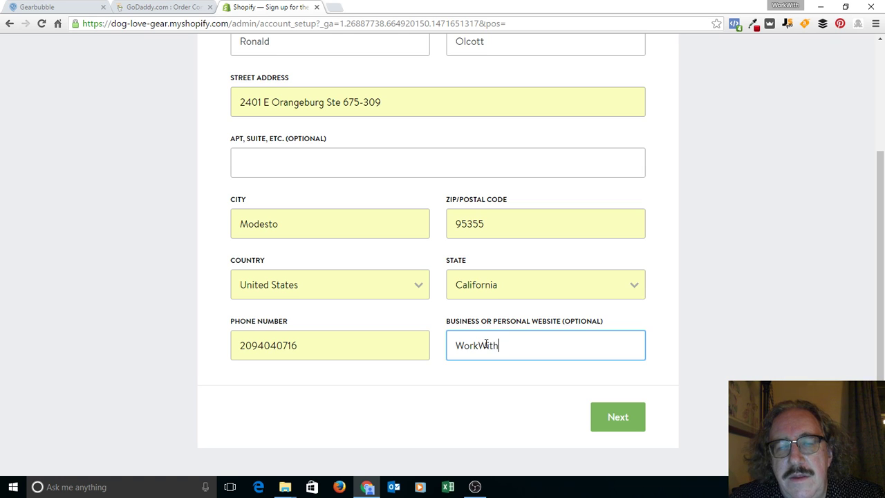
pyautogui.write('.The')
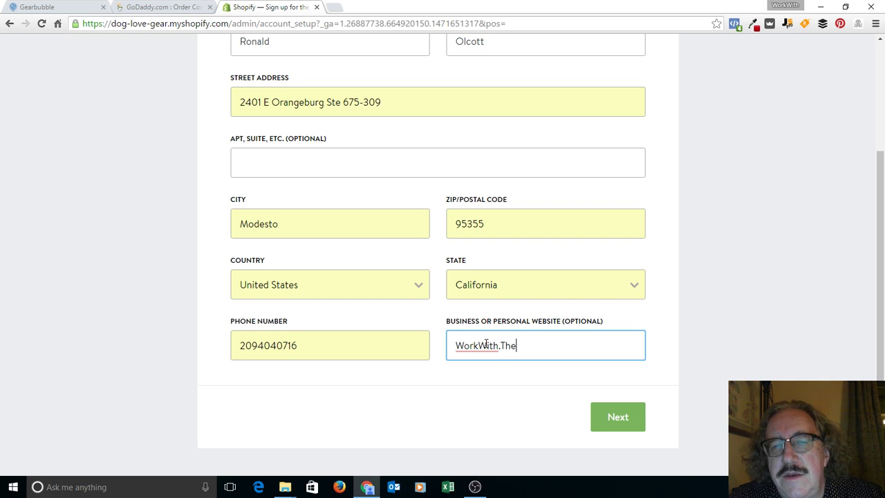
pyautogui.write('Wanderlu')
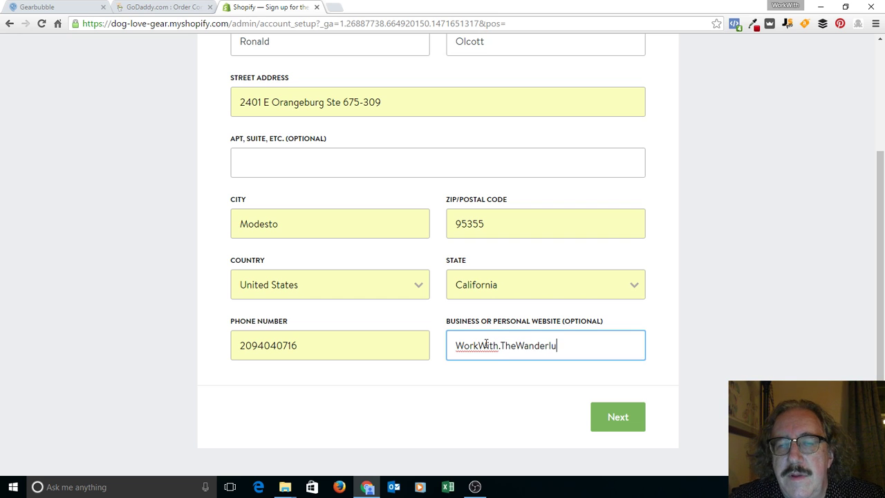
pyautogui.write('stllc.')
pyautogui.press('BackSpace')
pyautogui.press('BackSpace')
pyautogui.press('BackSpace')
pyautogui.press('BackSpace')
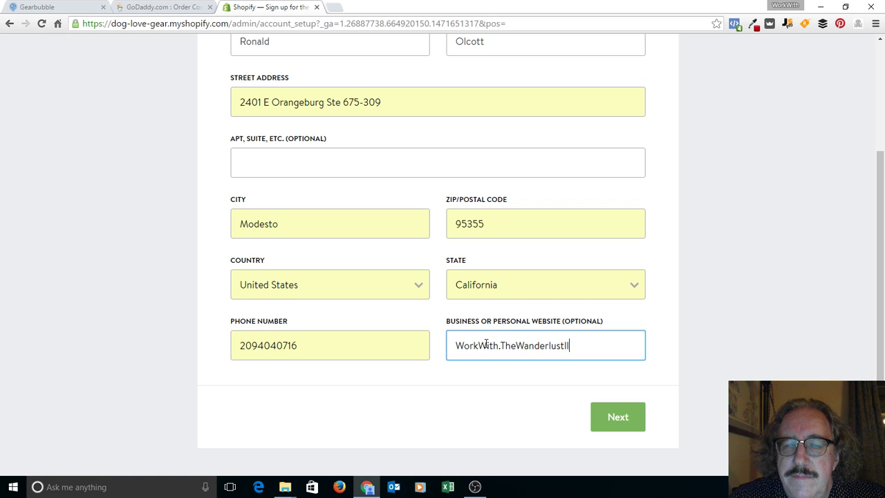
pyautogui.write('LLC.com')
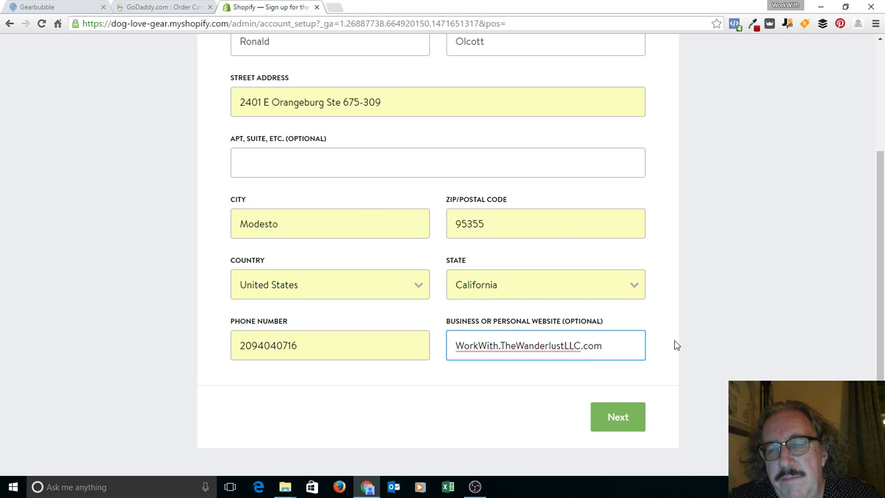
# Step: Answer 'I'm not selling products yet' and '$0 (I'm just getting started)', then enter the store
pyautogui.click(621, 418)
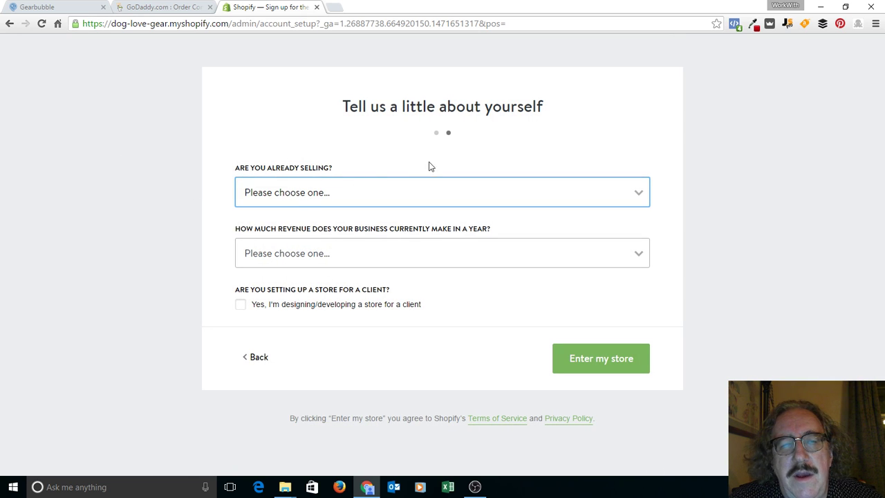
pyautogui.click(443, 191)
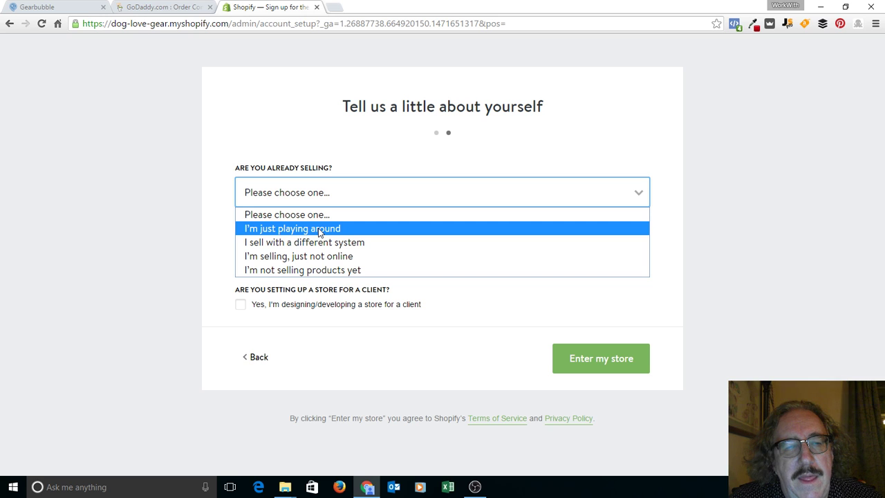
pyautogui.click(321, 270)
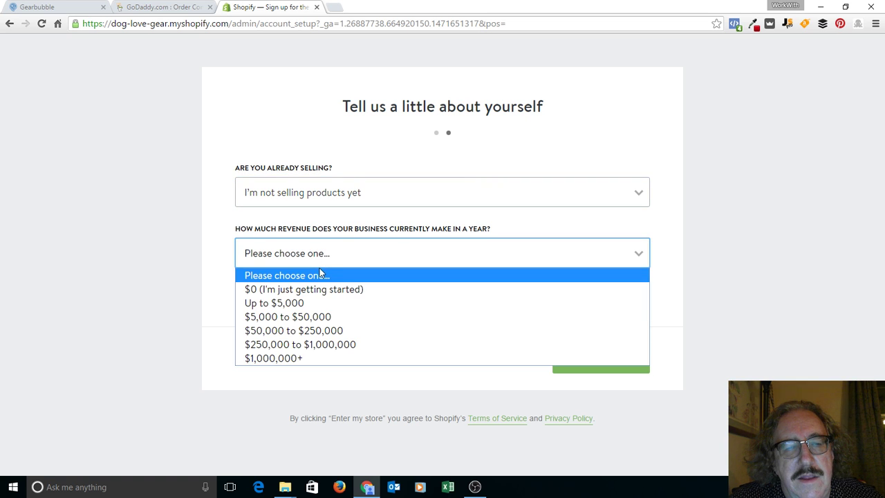
pyautogui.click(320, 289)
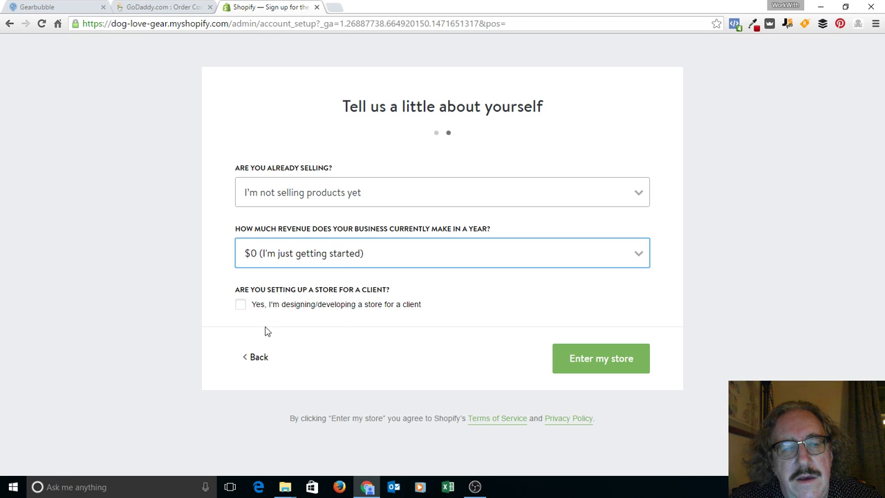
pyautogui.click(586, 360)
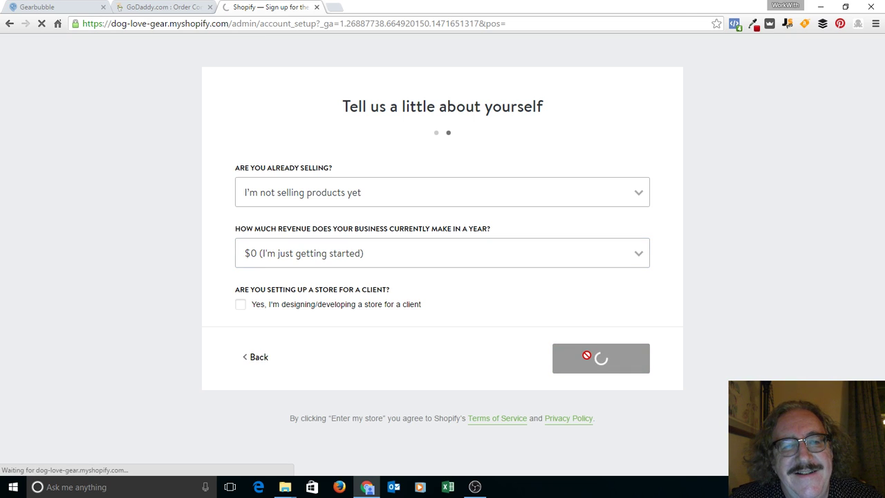
# Step: Bring the Dog Love Gear admin home into view from behind the OBS window
pyautogui.click(475, 486)
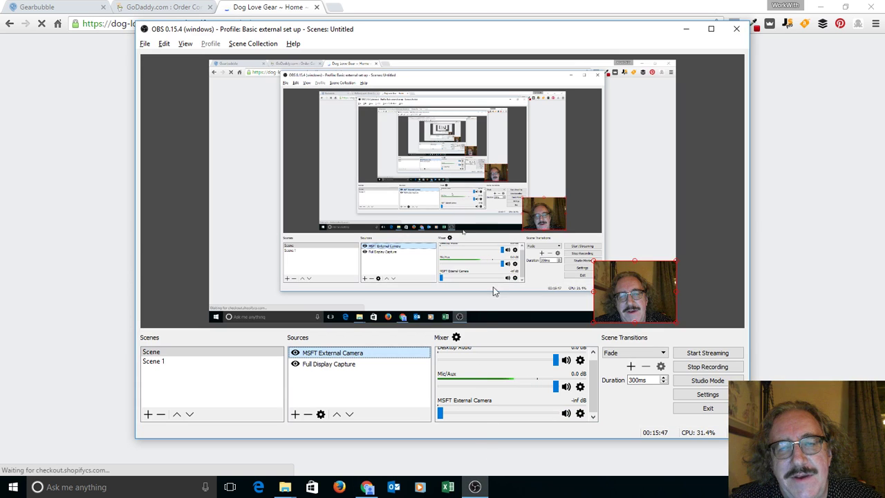
pyautogui.click(684, 29)
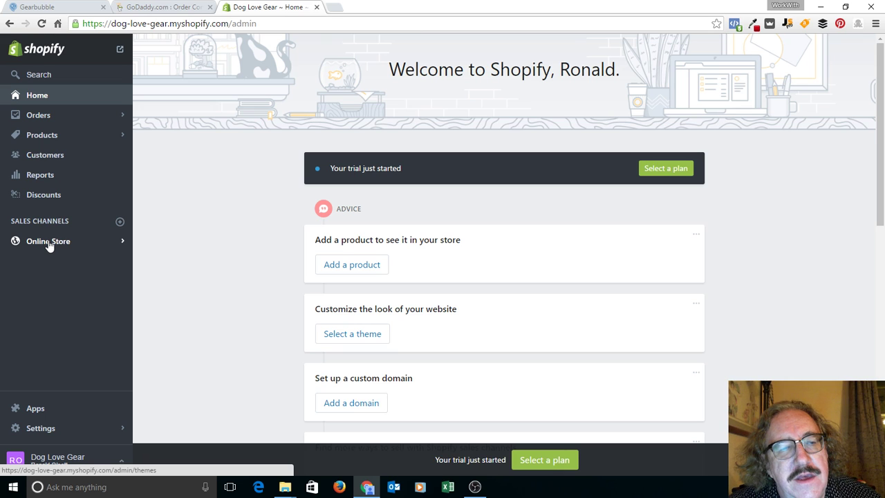
# Step: From the Online Store Themes page, open the Shopify Theme Store in a new tab
pyautogui.click(49, 243)
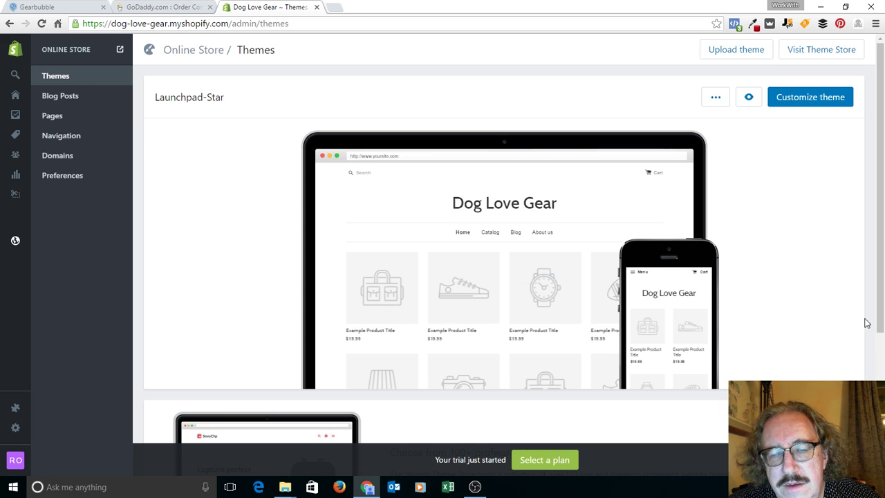
pyautogui.moveTo(882, 280); pyautogui.dragTo(883, 226)
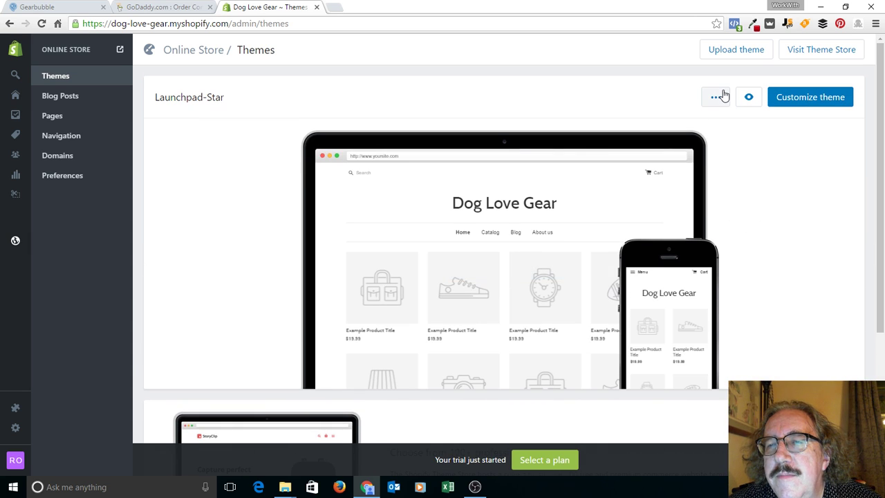
pyautogui.click(832, 56)
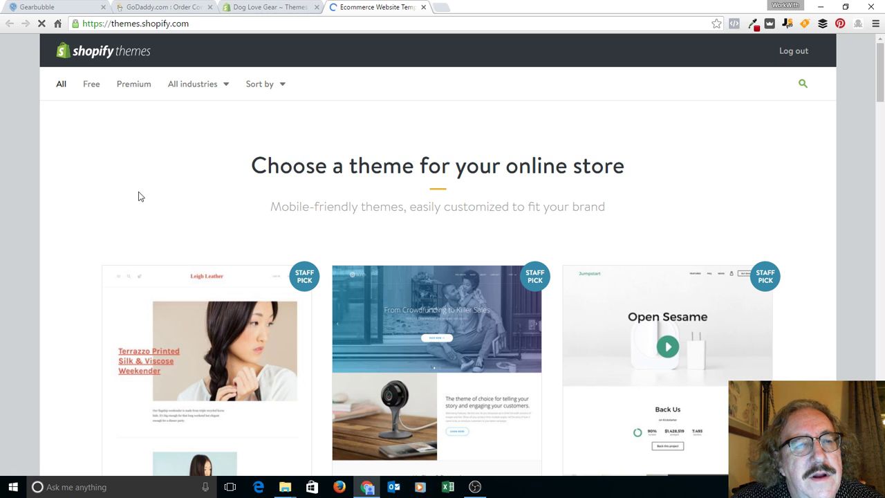
# Step: Filter the Theme Store to Free themes and scroll down to Minimal
pyautogui.click(92, 88)
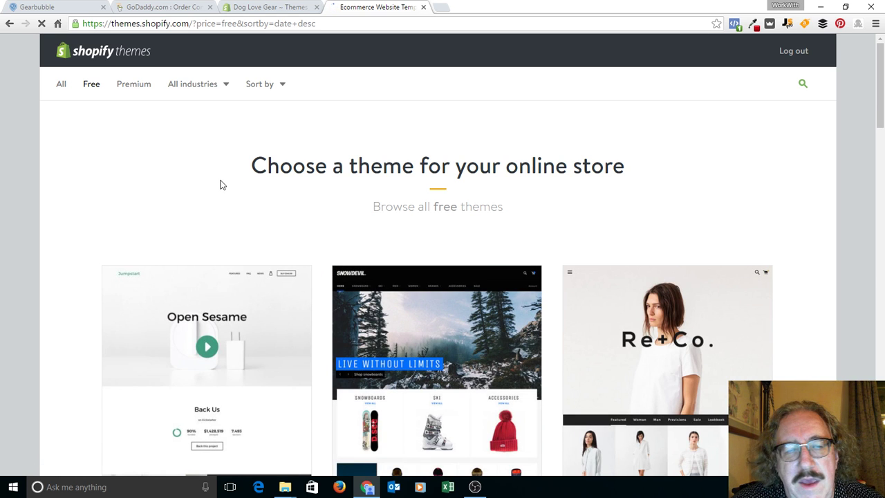
pyautogui.scroll(-4, 185, 184)
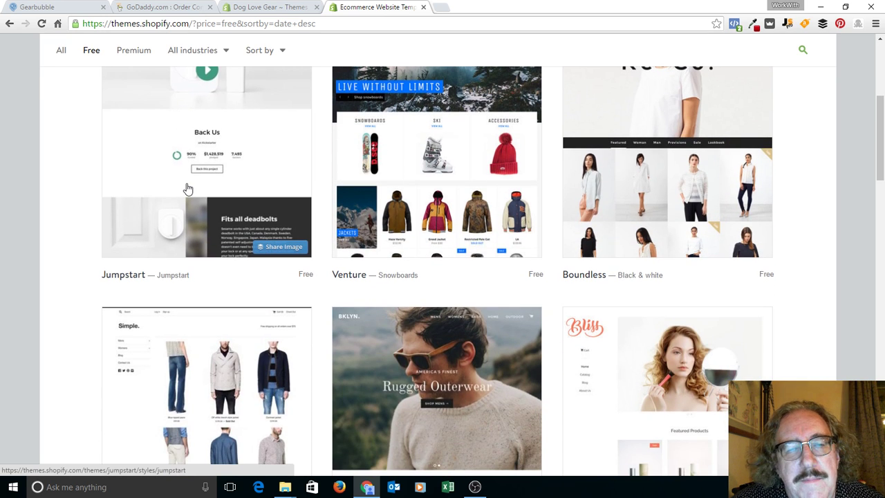
pyautogui.scroll(-4, 186, 188)
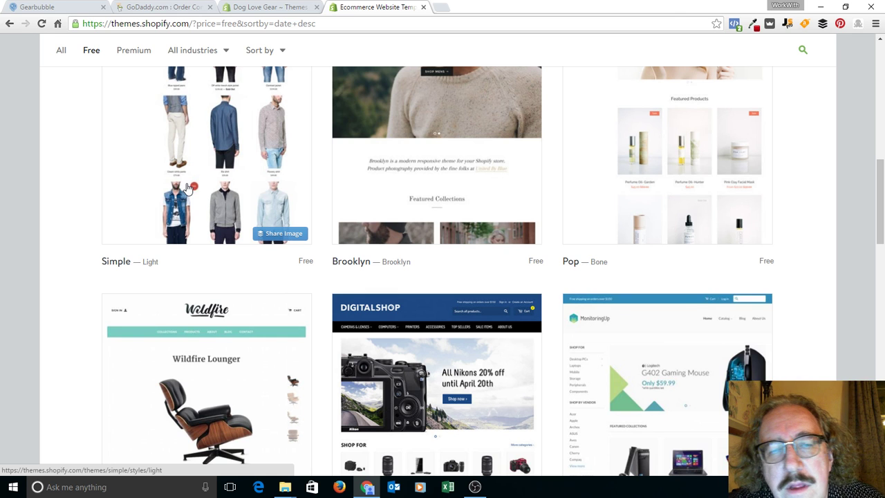
pyautogui.scroll(-3, 185, 188)
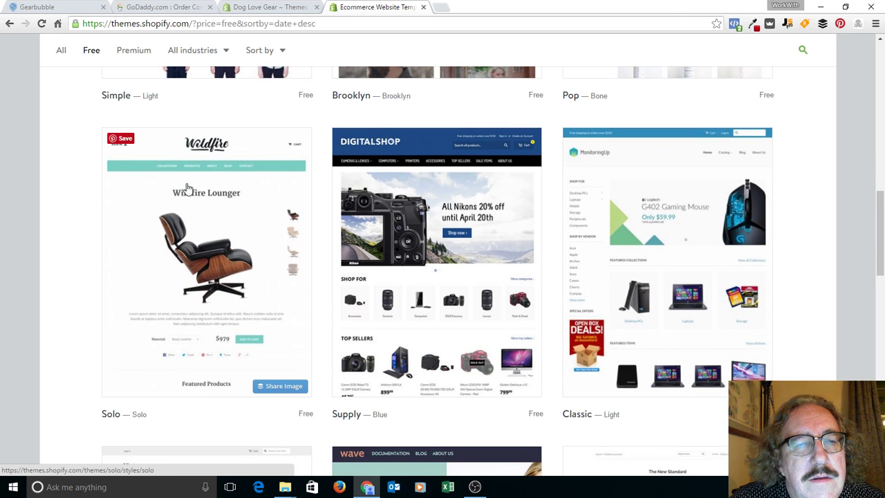
pyautogui.scroll(-1, 187, 188)
pyautogui.scroll(-3, 187, 188)
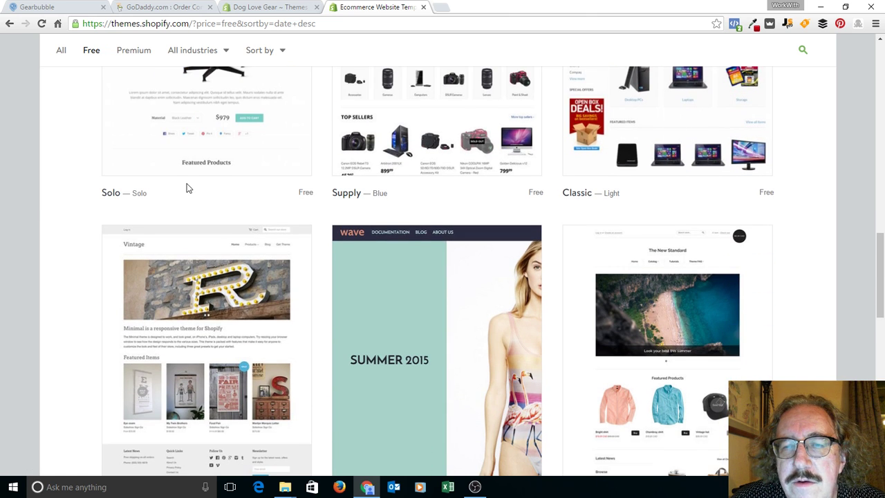
pyautogui.scroll(-2, 186, 185)
pyautogui.scroll(-2, 187, 188)
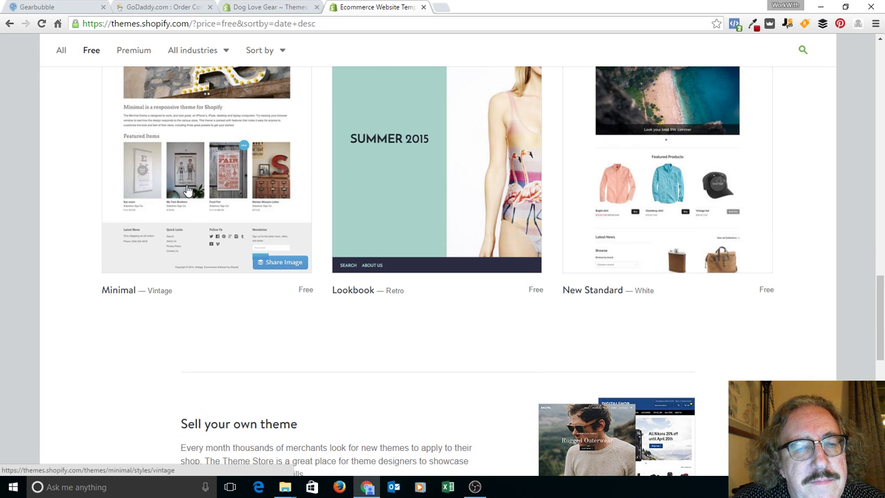
# Step: Install Minimal, publish it as the shop's theme, and return to the Theme Manager
pyautogui.click(121, 293)
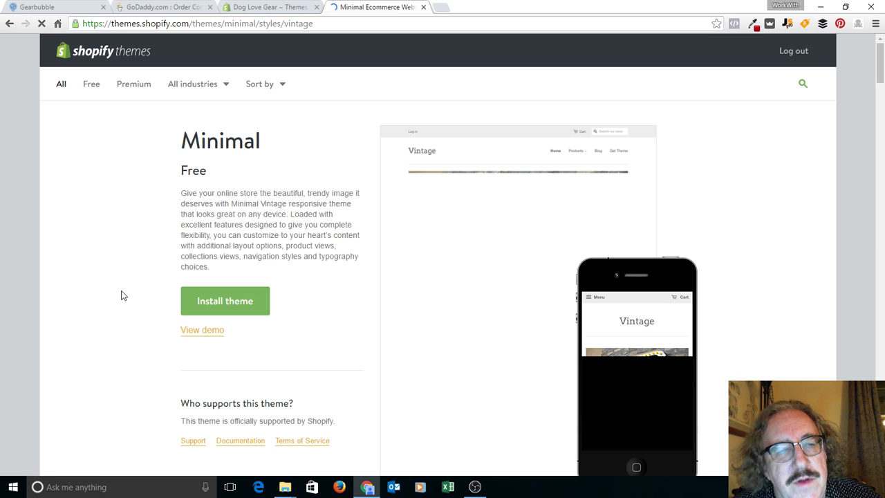
pyautogui.click(234, 303)
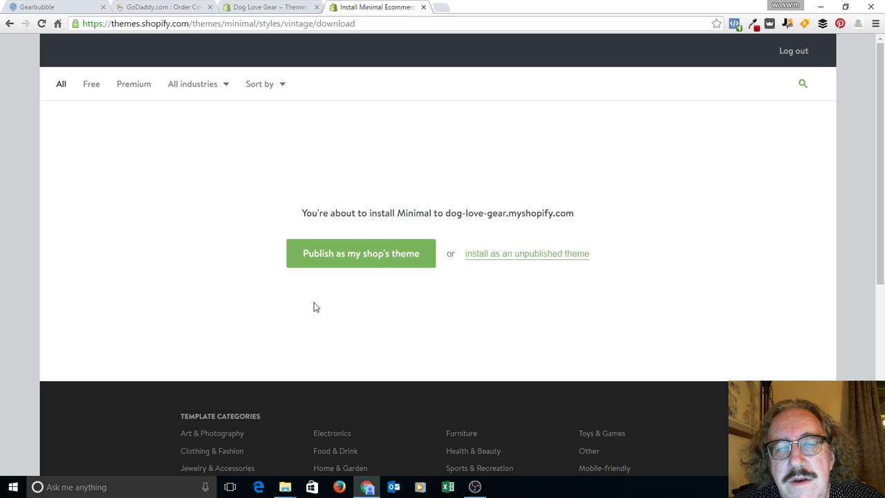
pyautogui.click(372, 262)
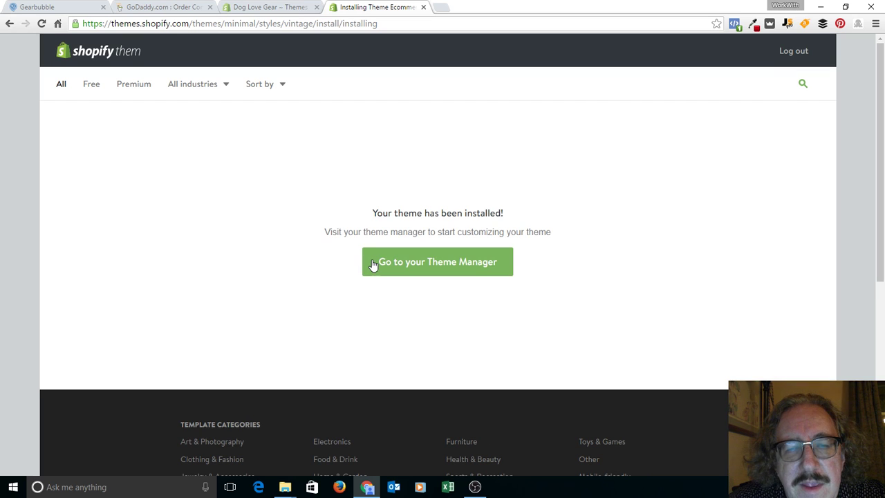
pyautogui.click(372, 265)
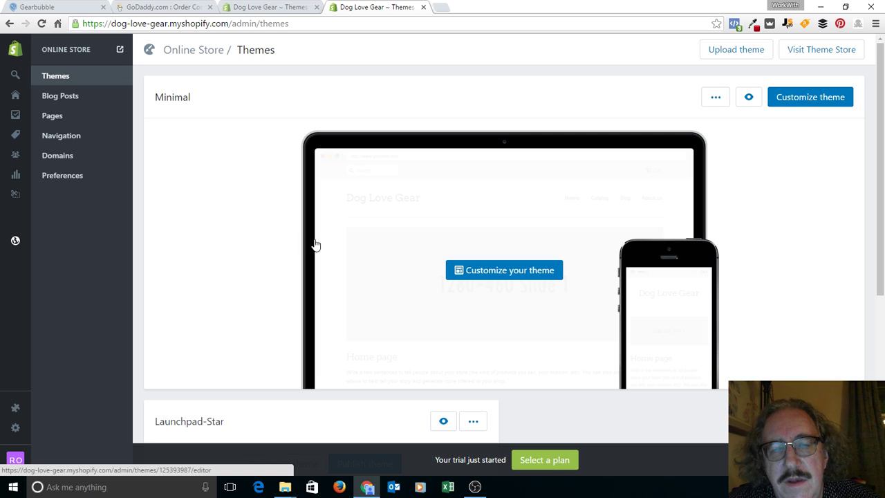
pyautogui.click(486, 270)
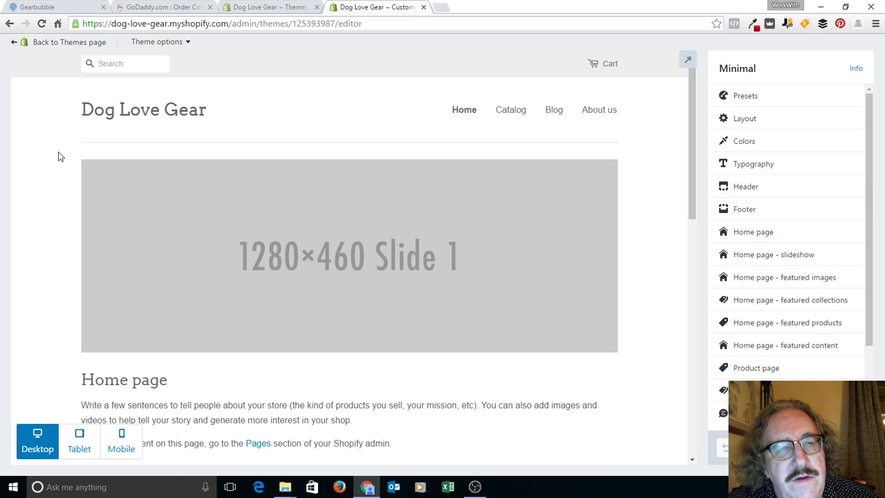
pyautogui.scroll(-7, 57, 123)
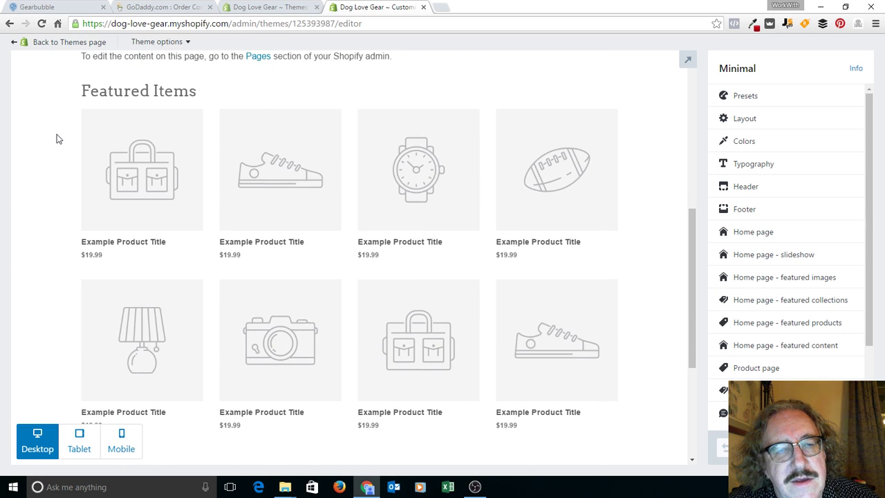
pyautogui.scroll(-2, 57, 138)
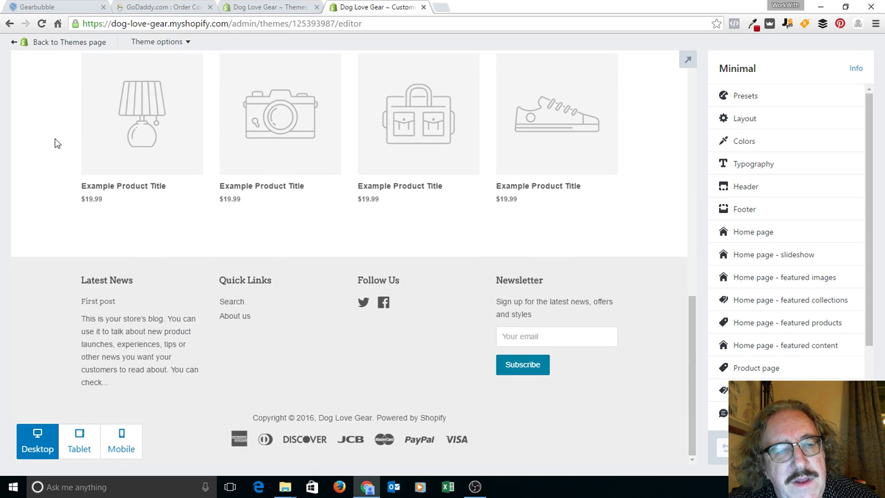
pyautogui.scroll(9, 57, 143)
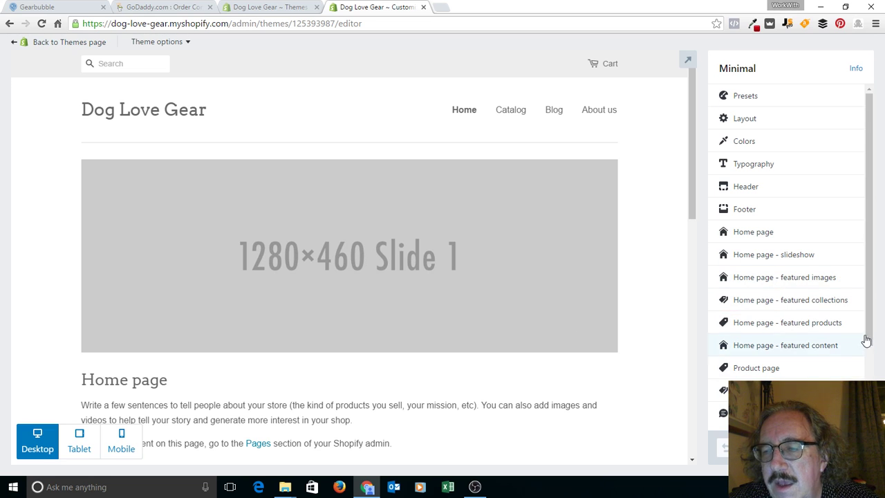
pyautogui.moveTo(868, 341); pyautogui.dragTo(869, 412)
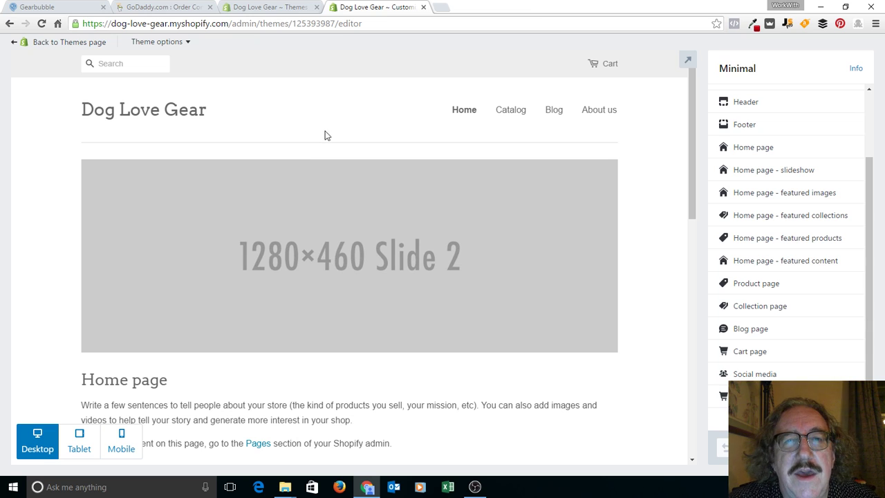
pyautogui.click(555, 111)
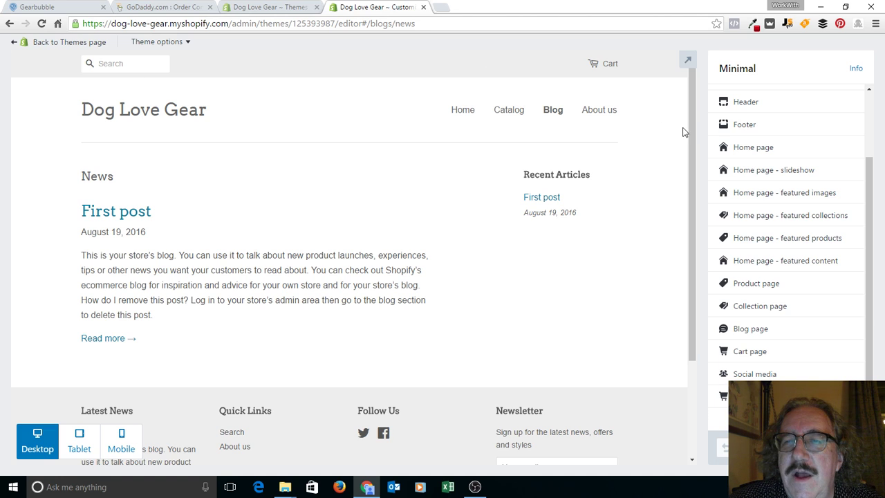
pyautogui.click(65, 43)
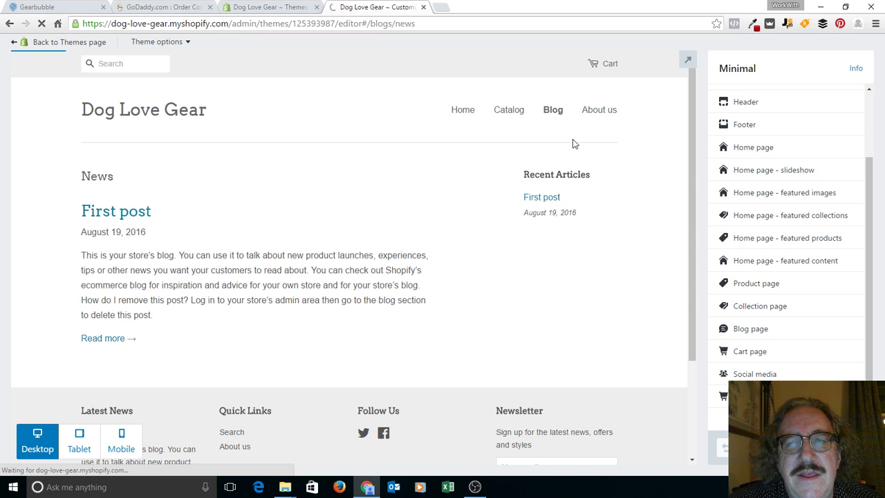